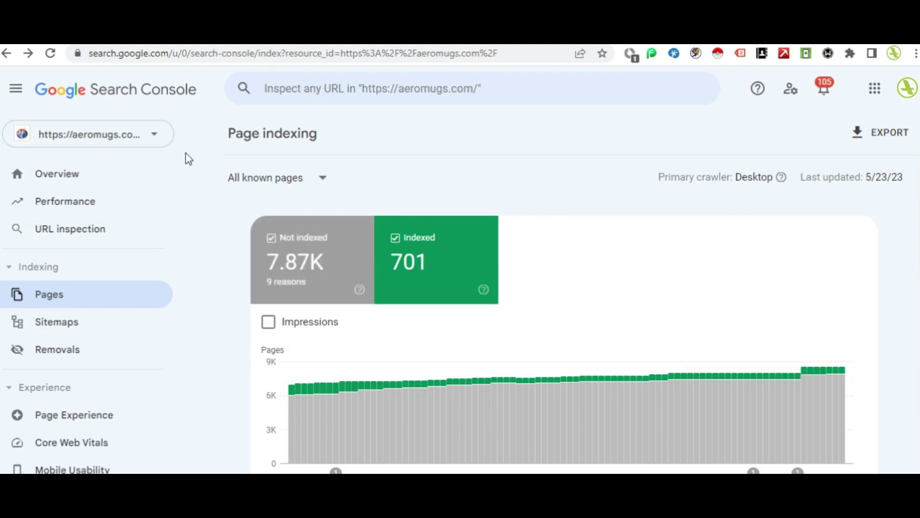
click(154, 135)
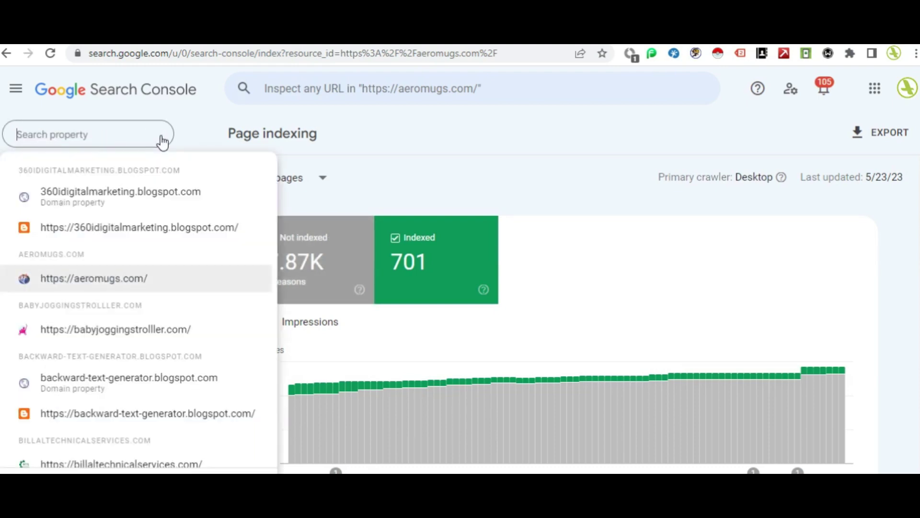
click(120, 283)
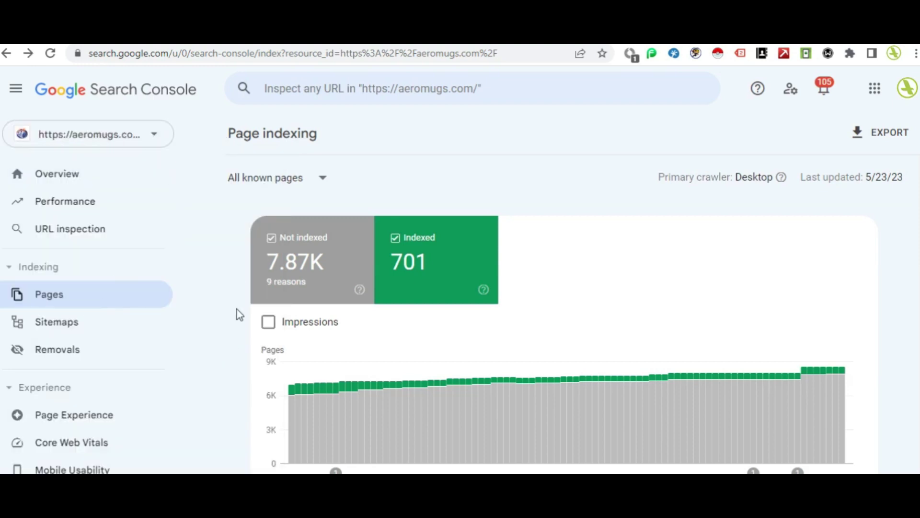
scroll(240, 314, down, 4)
scroll(268, 175, up, 4)
click(322, 179)
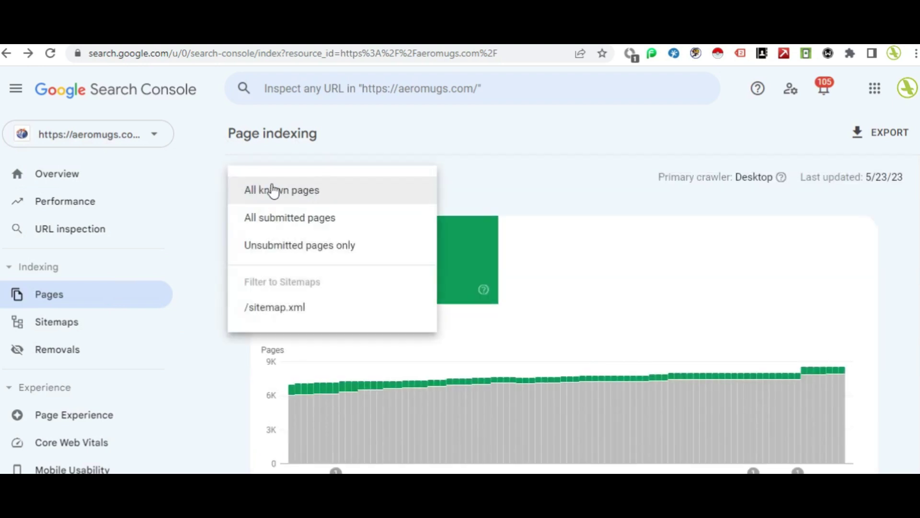
click(298, 193)
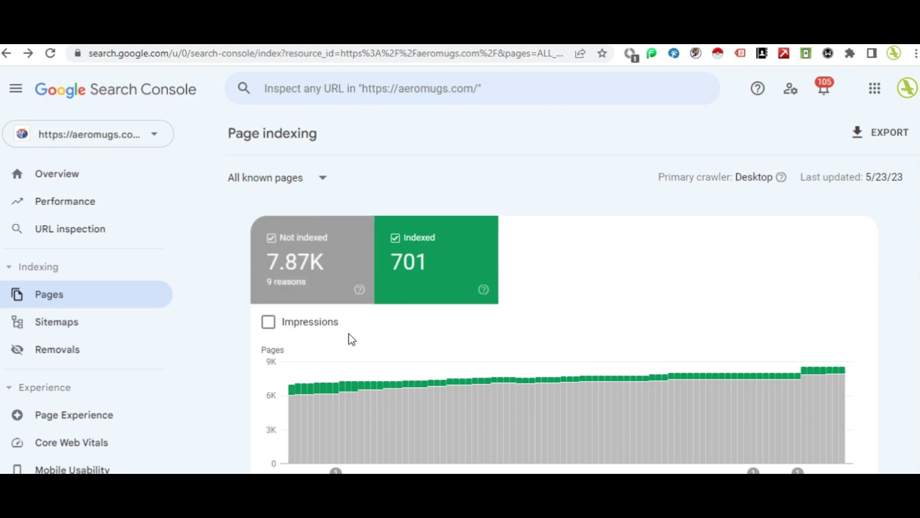
Step: Scroll down to the 'Why pages aren't indexed' table to find the Duplicate without user-selected canonical row (1,748 pages)
scroll(349, 337, down, 10)
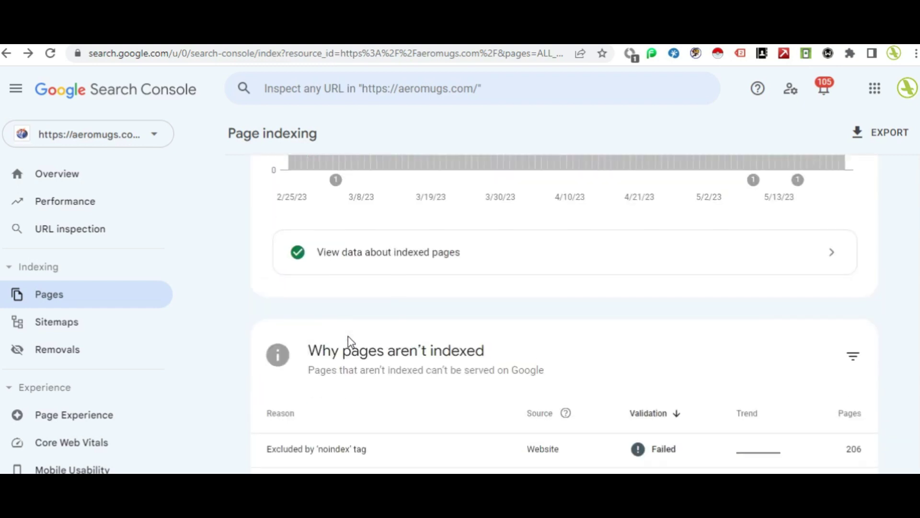
scroll(382, 397, down, 4)
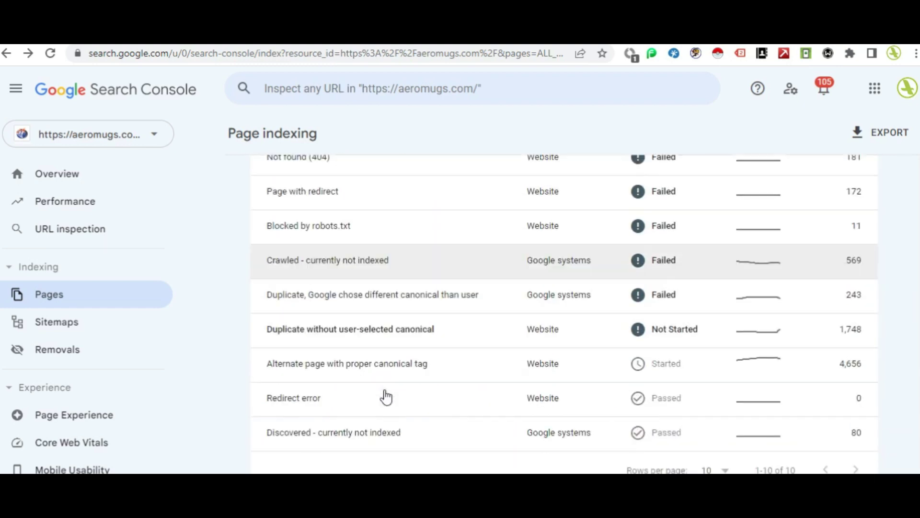
scroll(384, 396, up, 3)
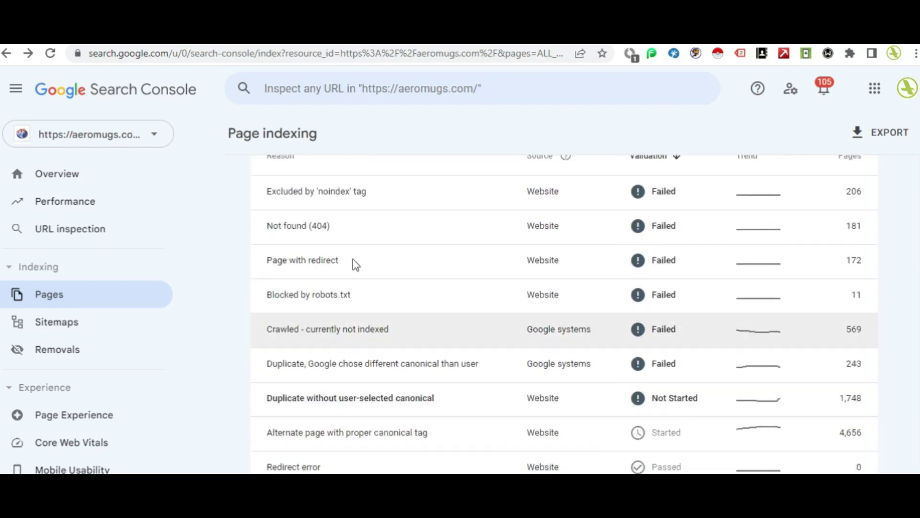
scroll(508, 427, down, 1)
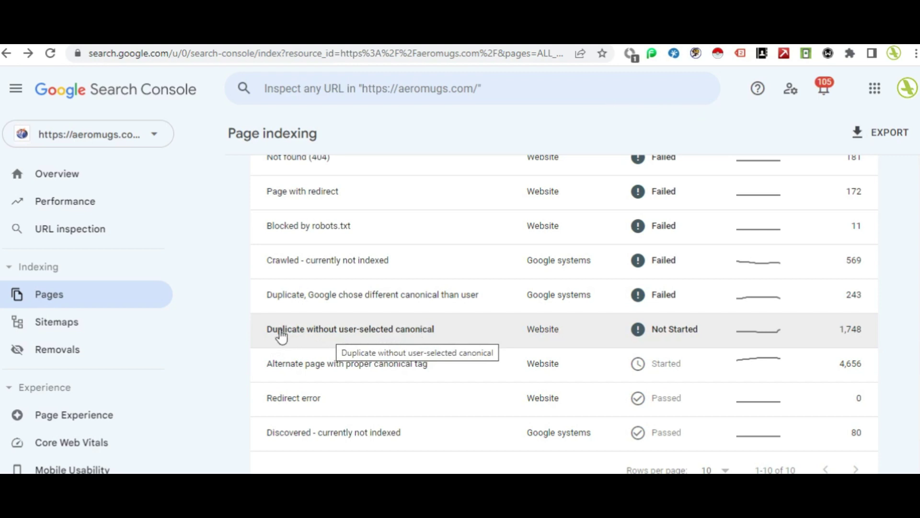
scroll(545, 336, up, 2)
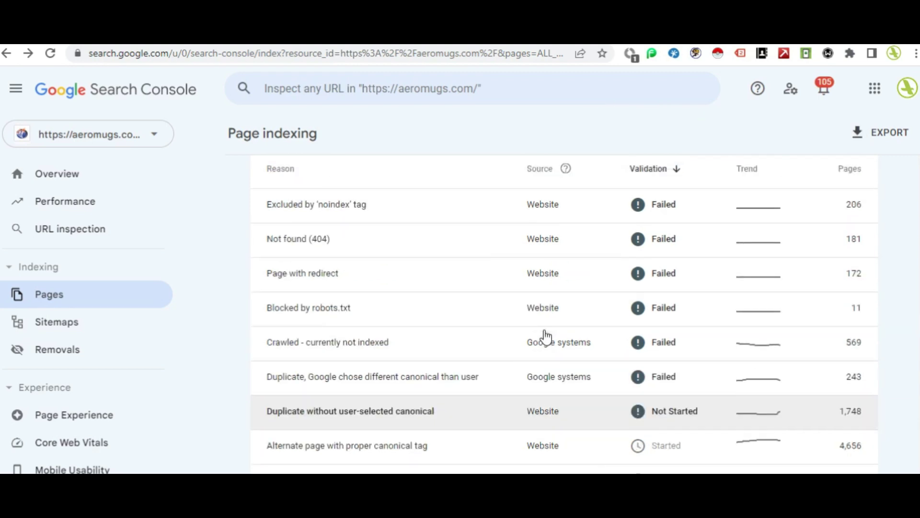
scroll(544, 287, up, 1)
scroll(567, 351, down, 3)
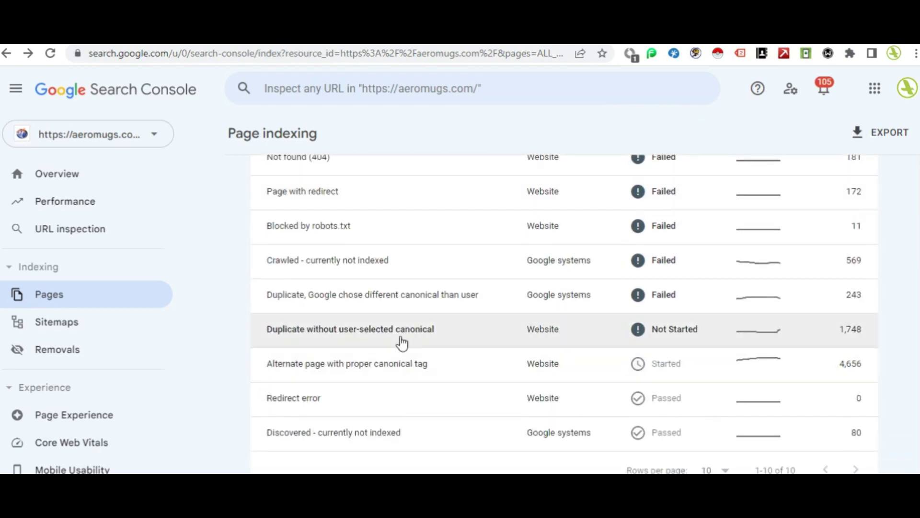
scroll(640, 183, up, 3)
scroll(659, 304, down, 3)
scroll(852, 341, up, 3)
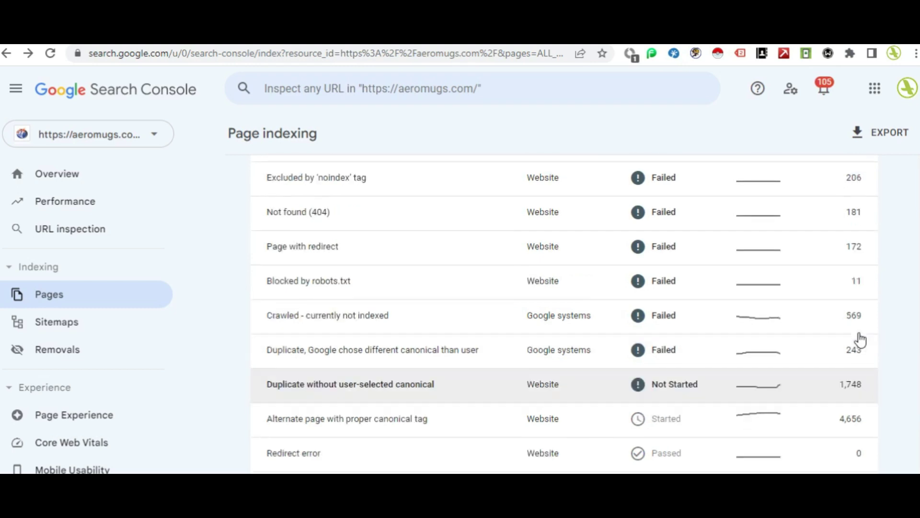
scroll(854, 354, down, 2)
scroll(854, 367, down, 2)
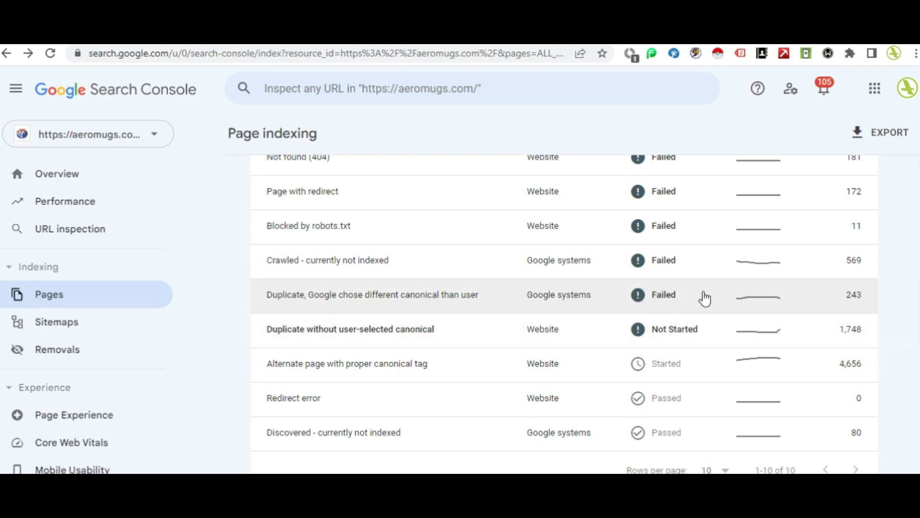
scroll(580, 308, down, 2)
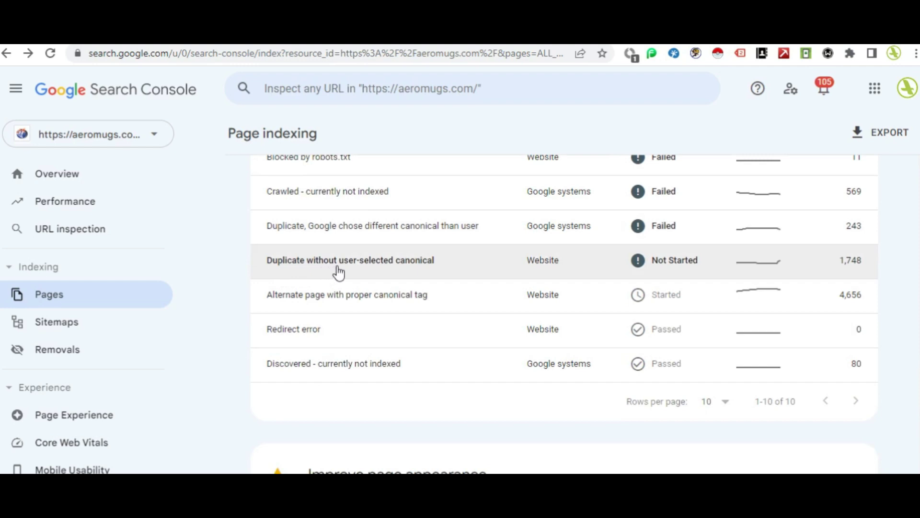
Step: Open the 'Duplicate without user-selected canonical' row and scroll to its Examples table of affected product URLs
click(398, 272)
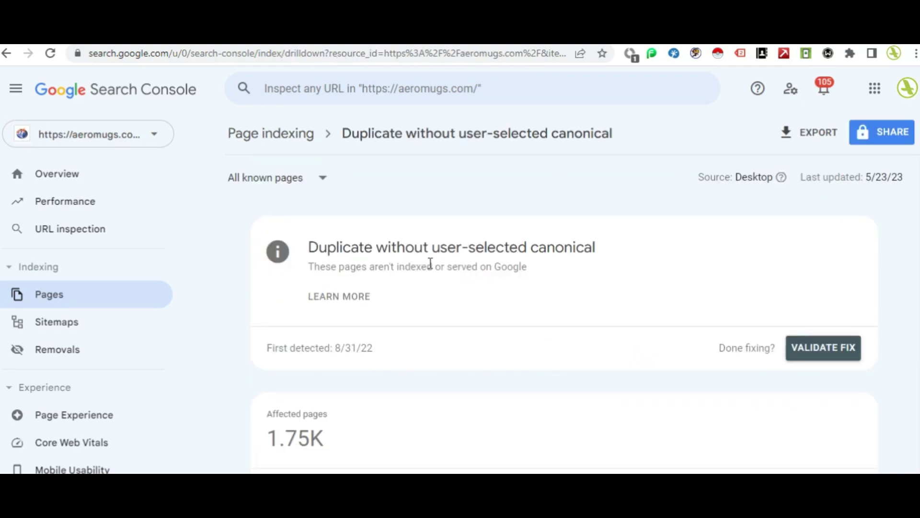
scroll(526, 343, down, 3)
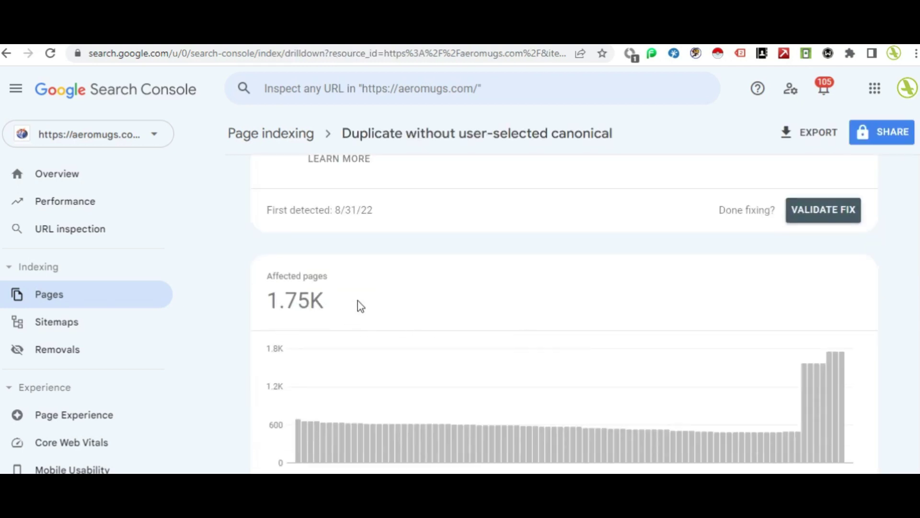
scroll(429, 329, down, 7)
scroll(429, 328, down, 1)
scroll(524, 366, up, 1)
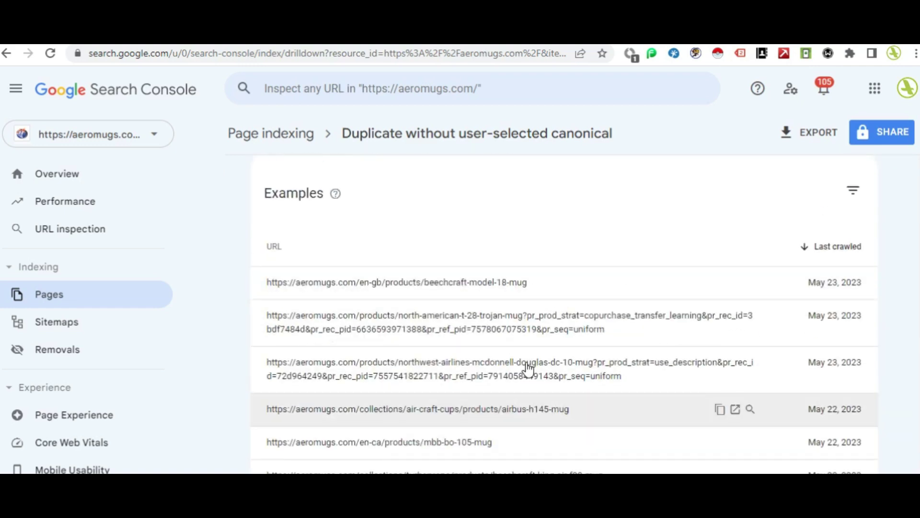
scroll(570, 367, down, 1)
scroll(570, 367, down, 10)
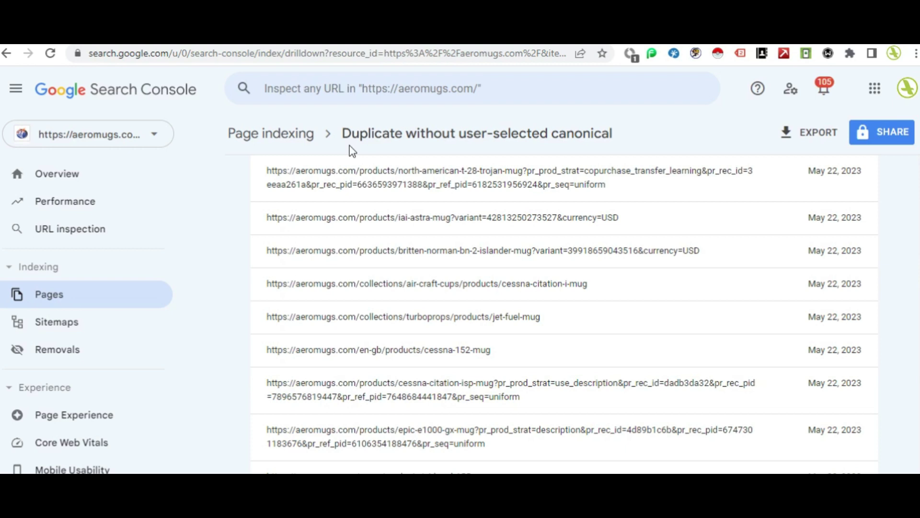
mouse_move(614, 138)
mouse_down()
mouse_move(341, 133)
mouse_move(622, 146)
mouse_up()
click(626, 136)
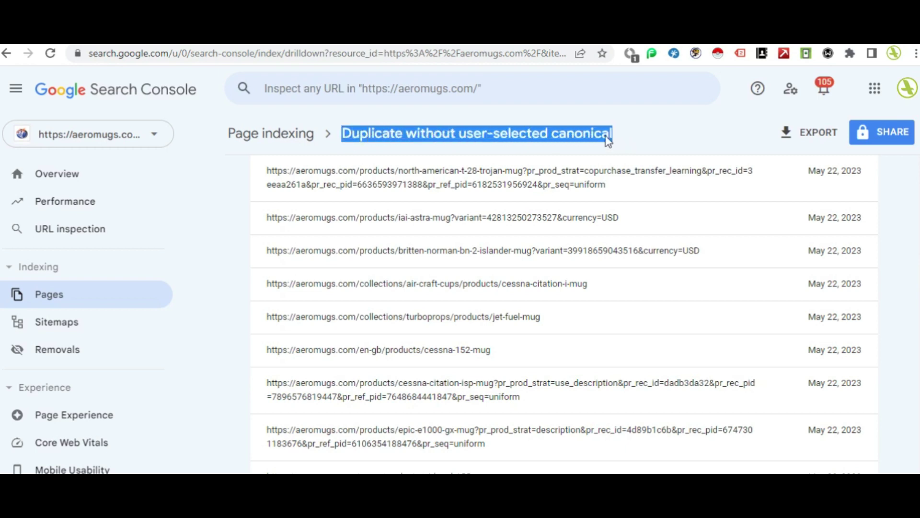
click(617, 136)
drag(618, 136, 346, 138)
click(343, 134)
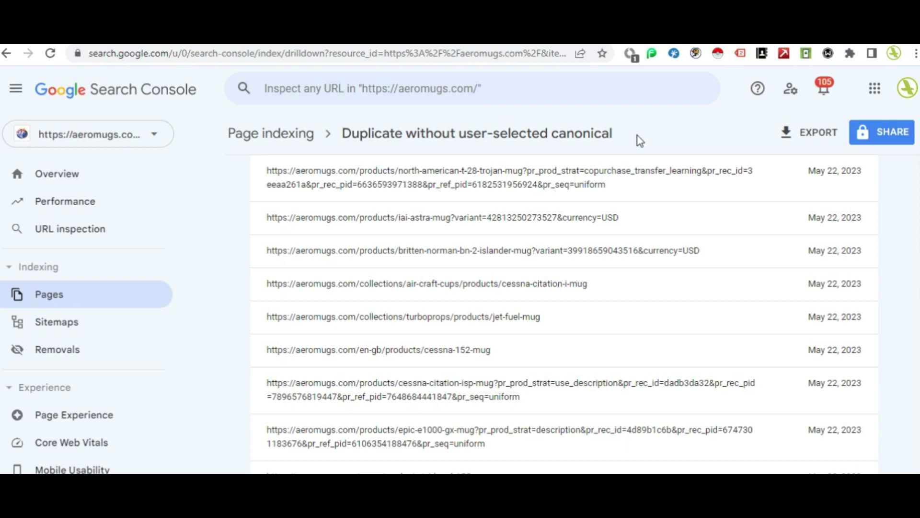
drag(342, 134, 627, 143)
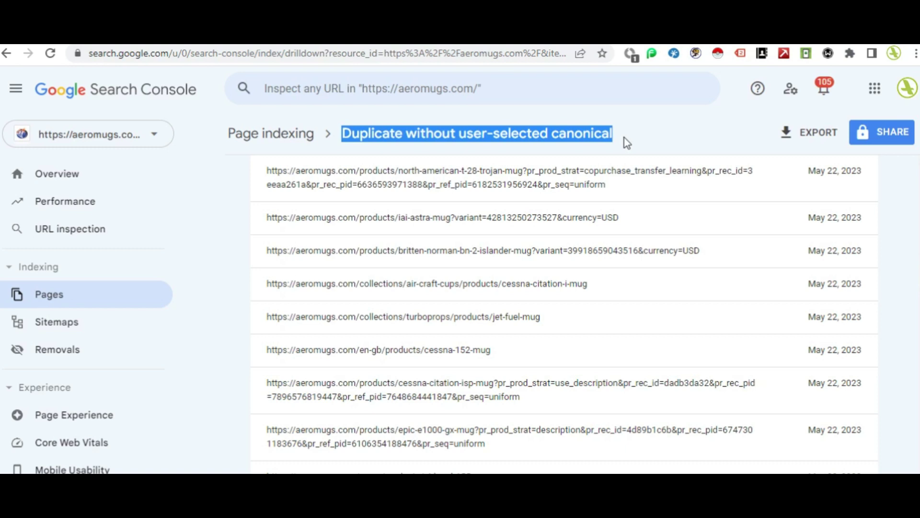
click(243, 334)
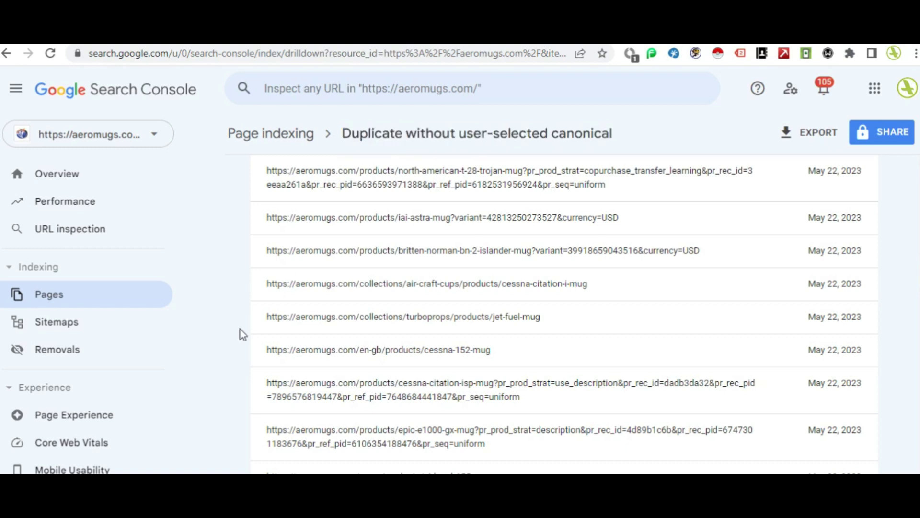
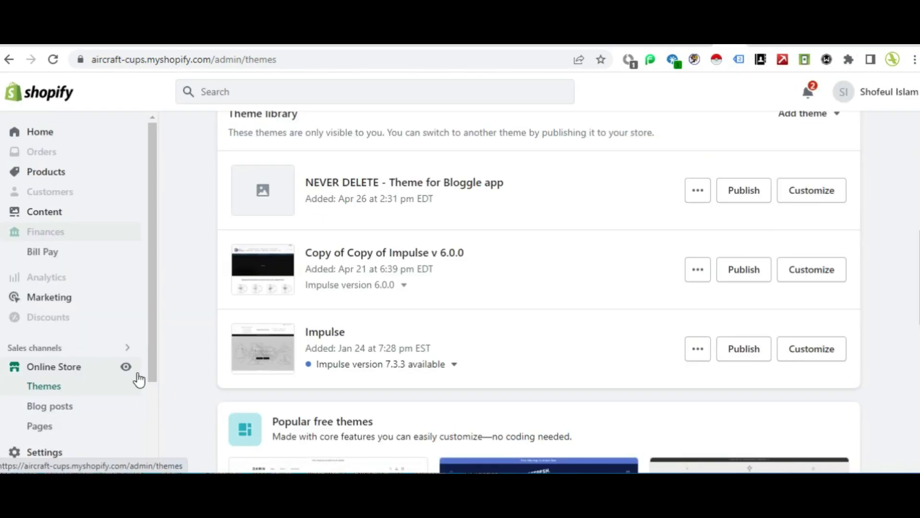
Step: Scroll the Themes page back to the top and the sidebar down to reveal Settings
scroll(224, 325, up, 7)
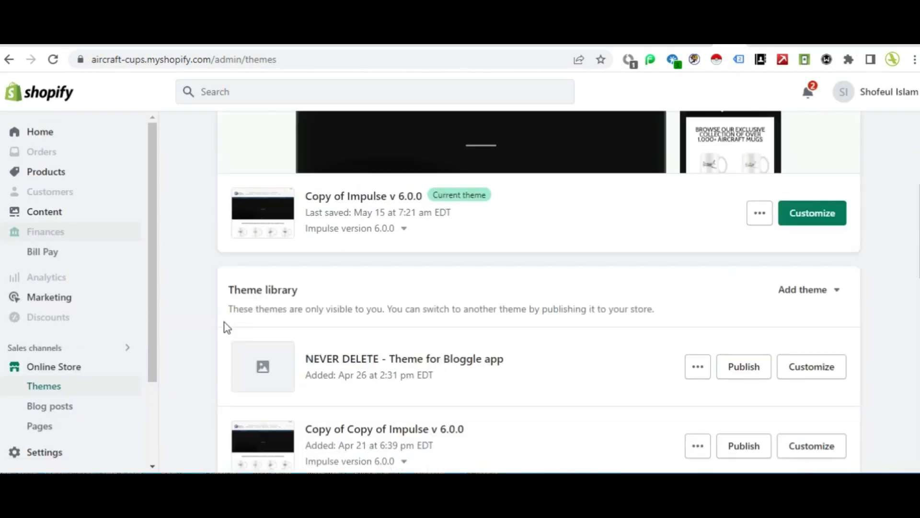
scroll(226, 326, up, 1)
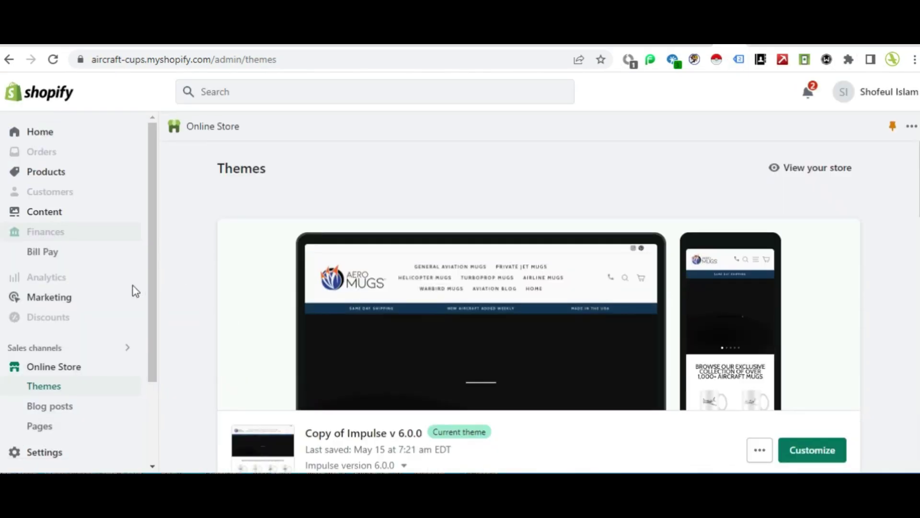
scroll(134, 312, down, 2)
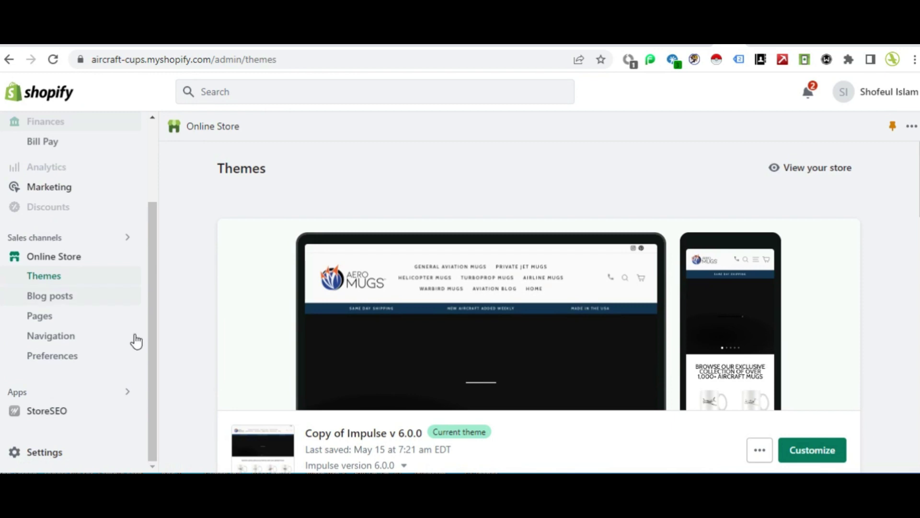
Step: Go to the store's Domains settings, where aeromugs.com is the primary domain
click(42, 459)
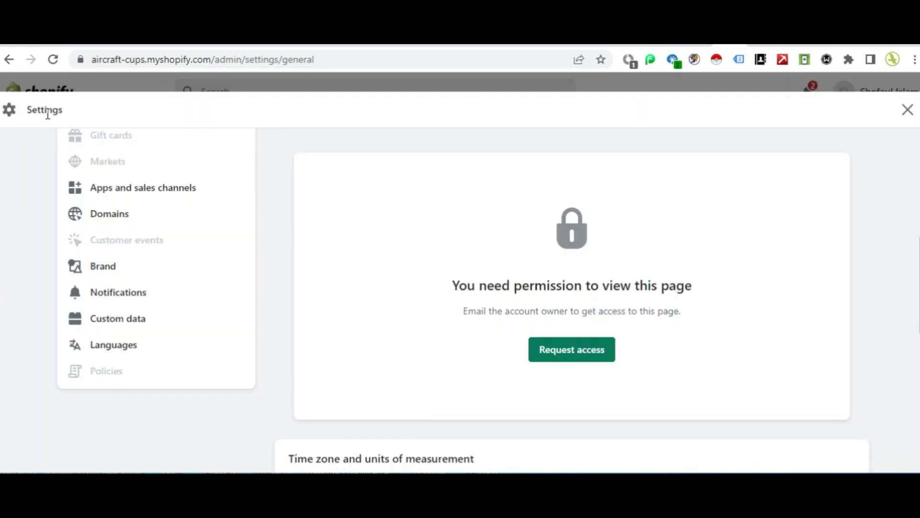
click(112, 218)
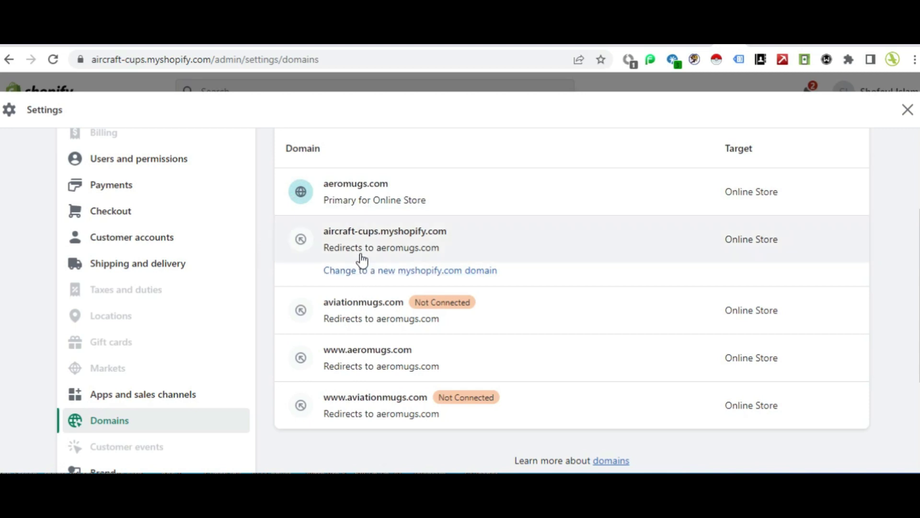
Step: Review the domain type options for aircraft-cups.myshopify.com, which redirects to aeromugs.com
click(416, 240)
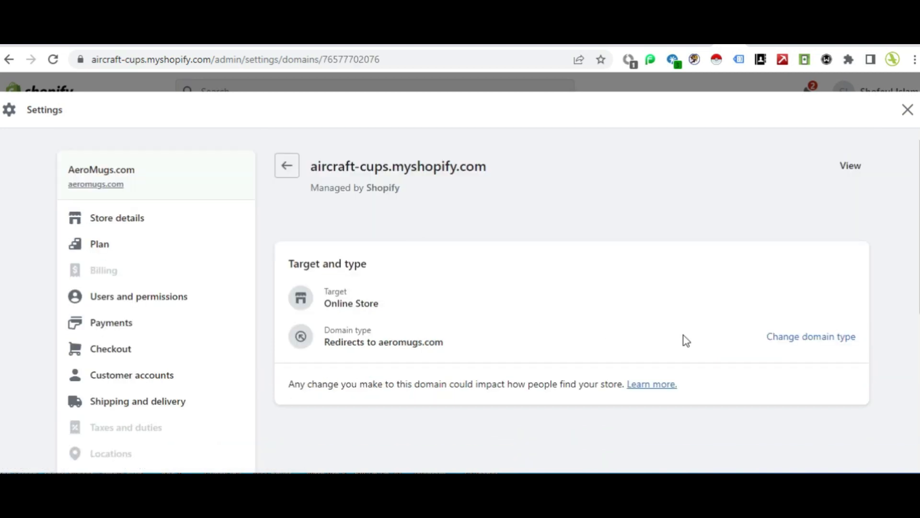
click(811, 341)
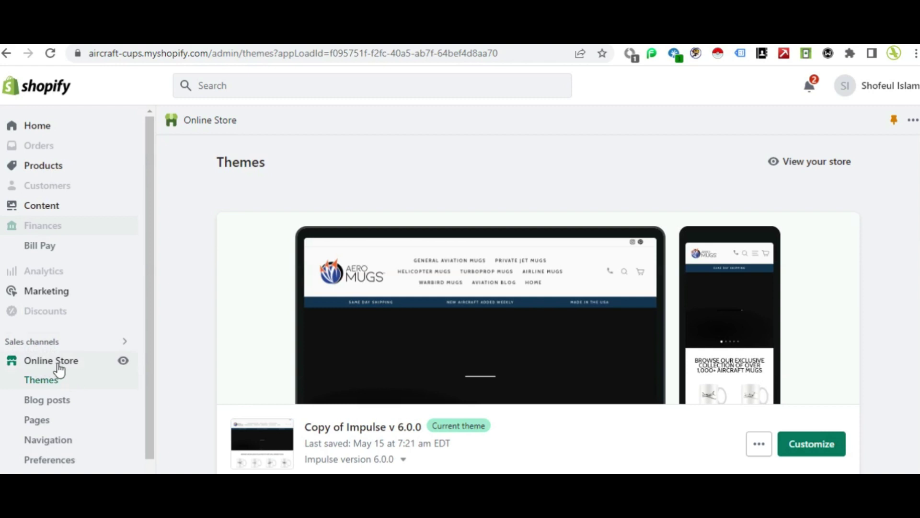
Step: Open the code editor for the current theme, Copy of Impulse v 6.0.0
click(55, 386)
scroll(206, 338, down, 5)
scroll(206, 338, up, 5)
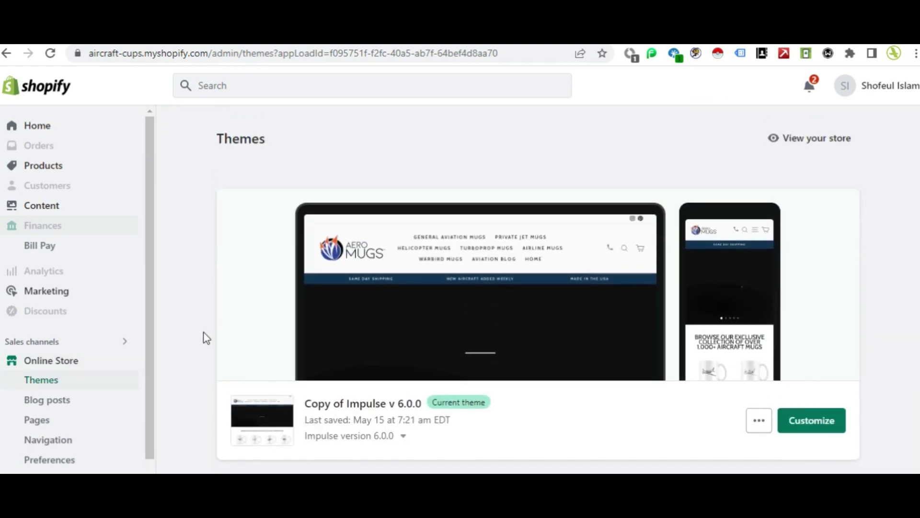
scroll(834, 278, down, 2)
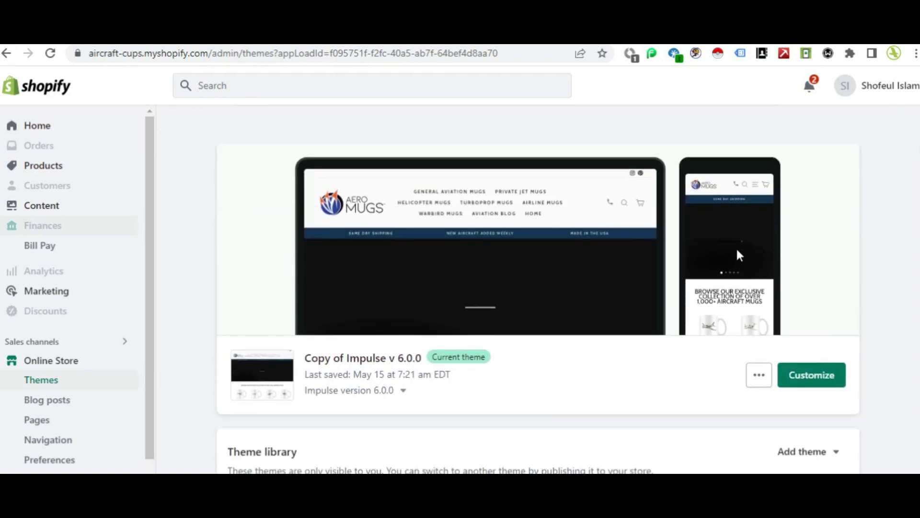
scroll(851, 285, down, 5)
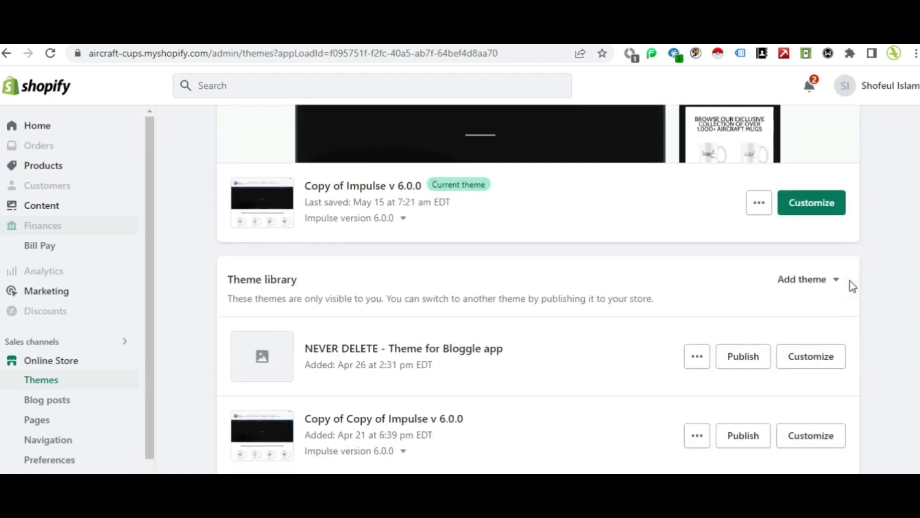
scroll(843, 273, up, 1)
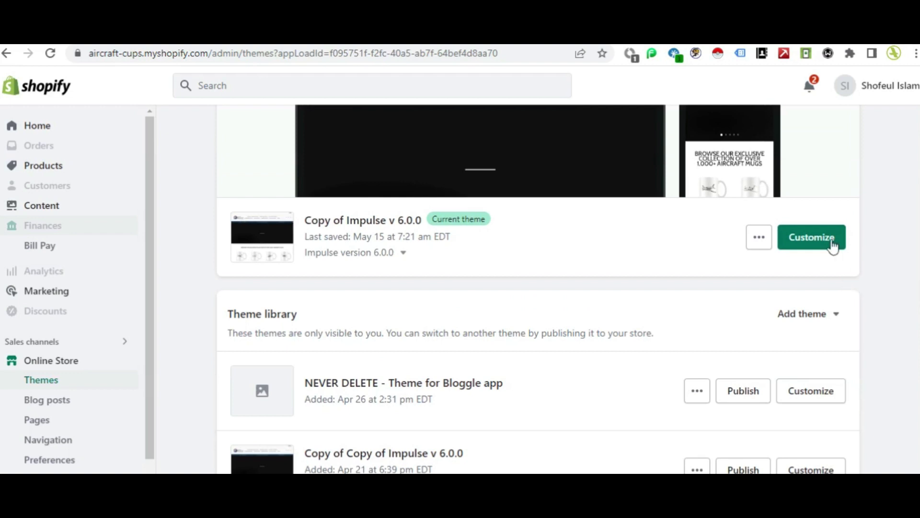
click(758, 238)
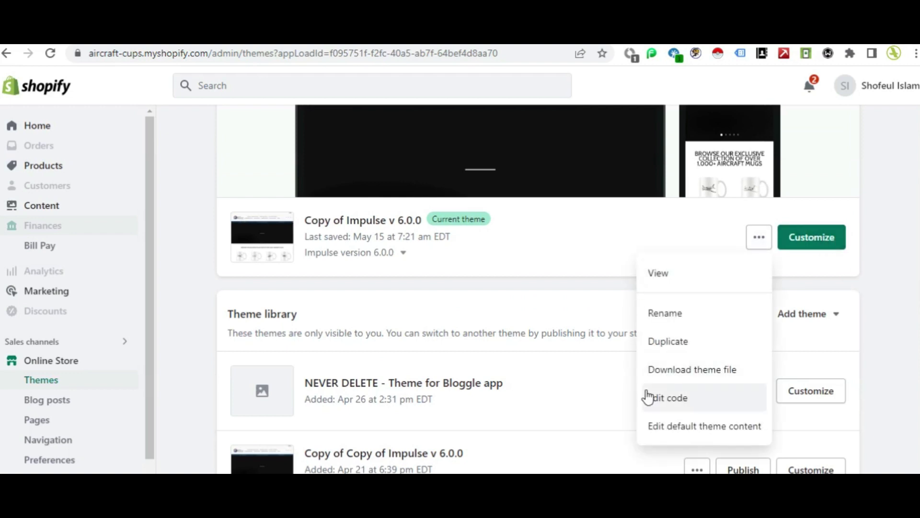
click(676, 406)
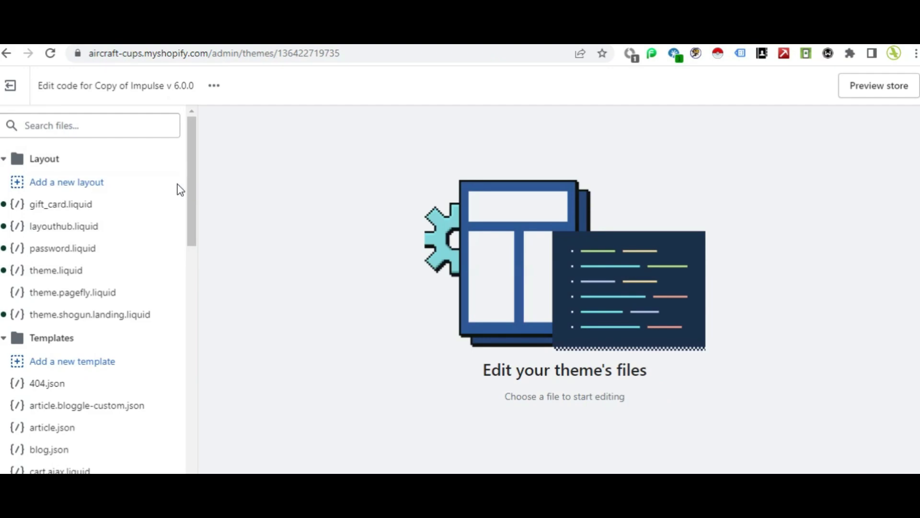
Step: Search the theme files for product-grid-item.liquid and open that snippet
click(74, 123)
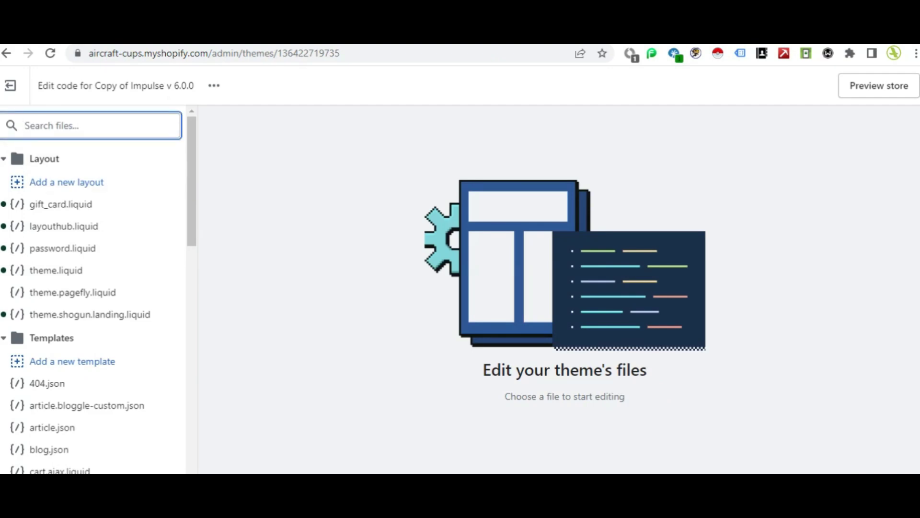
text(pro)
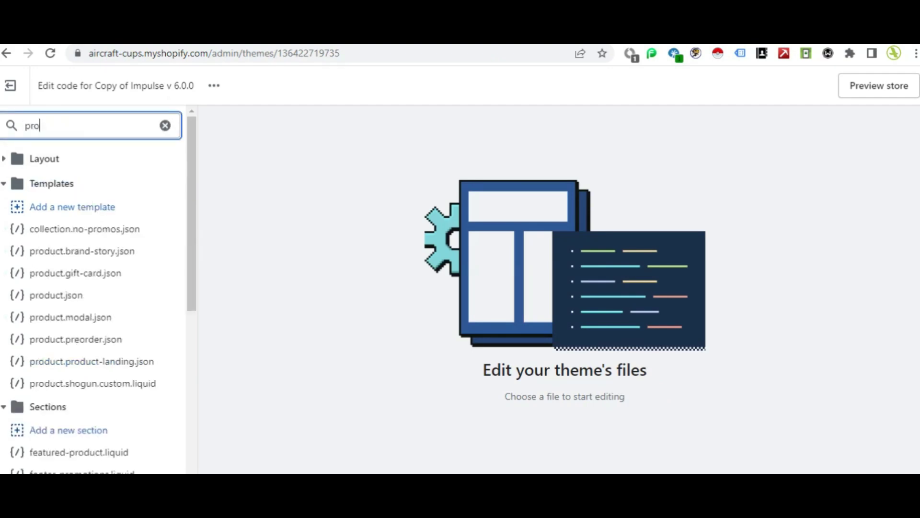
text(ducts)
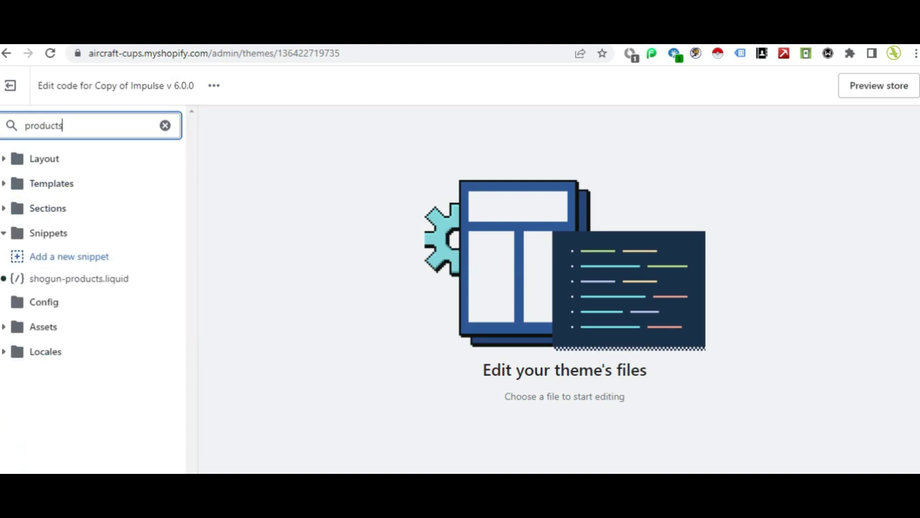
text(-)
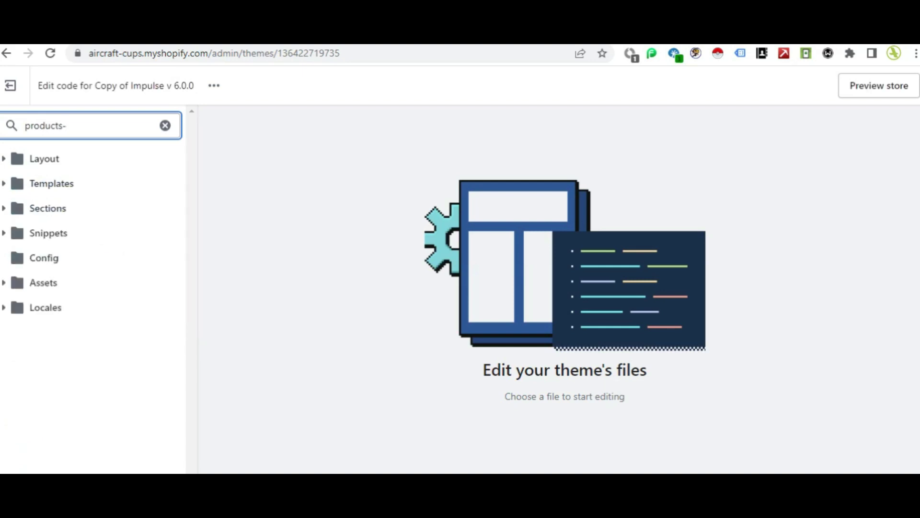
text(grid-liquid)
key(ctrl+a)
key(BackSpace)
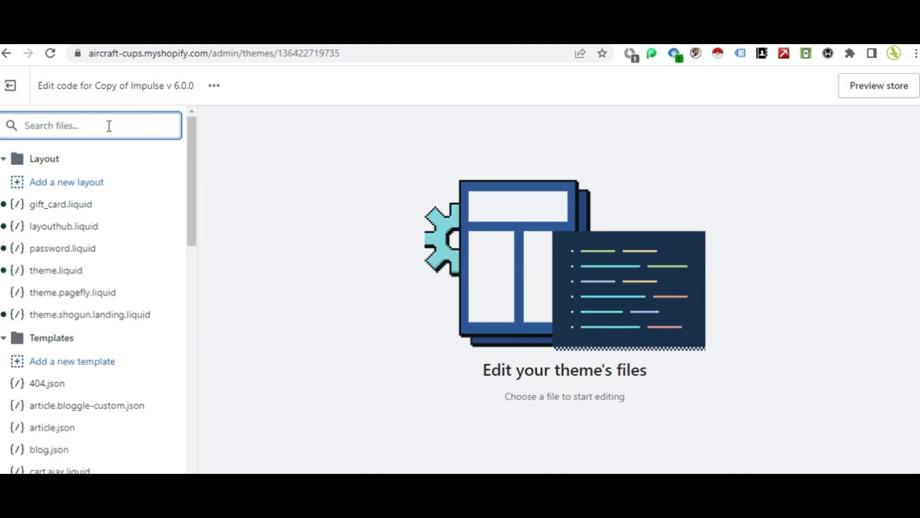
text(product)
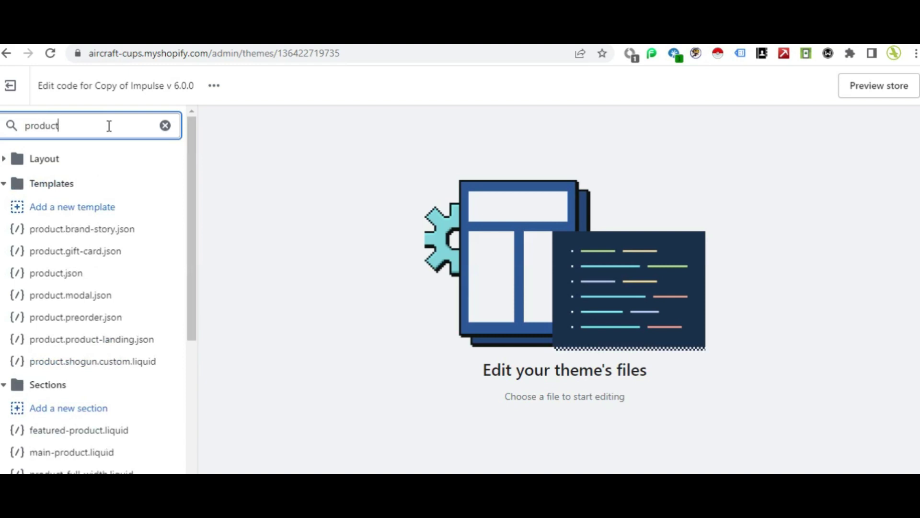
text(-)
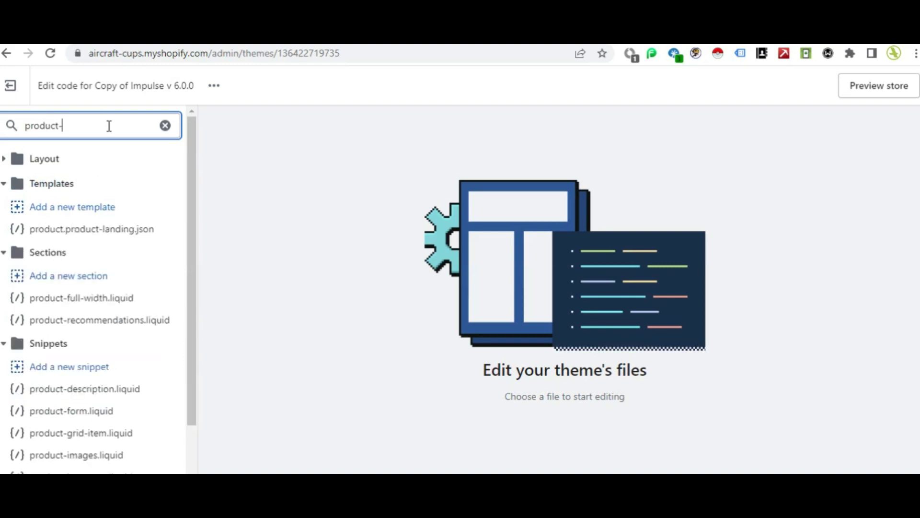
text(grid)
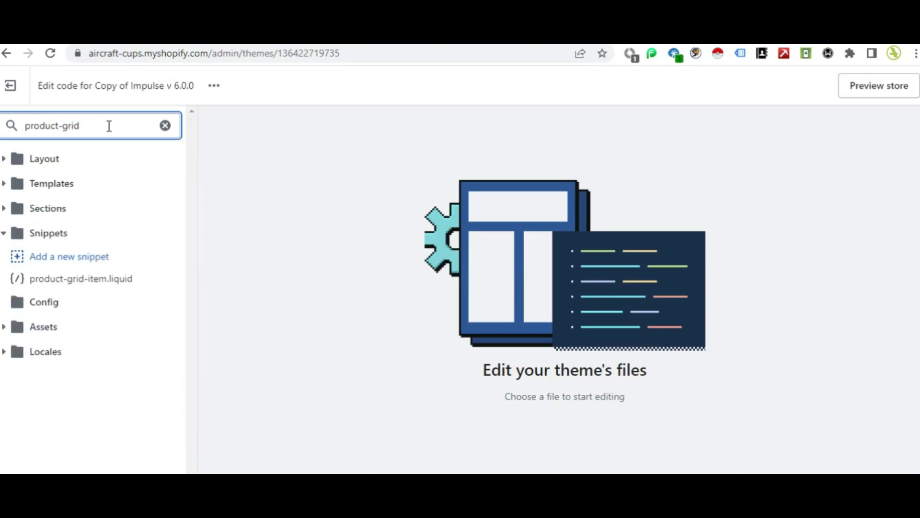
text(-item.liquid)
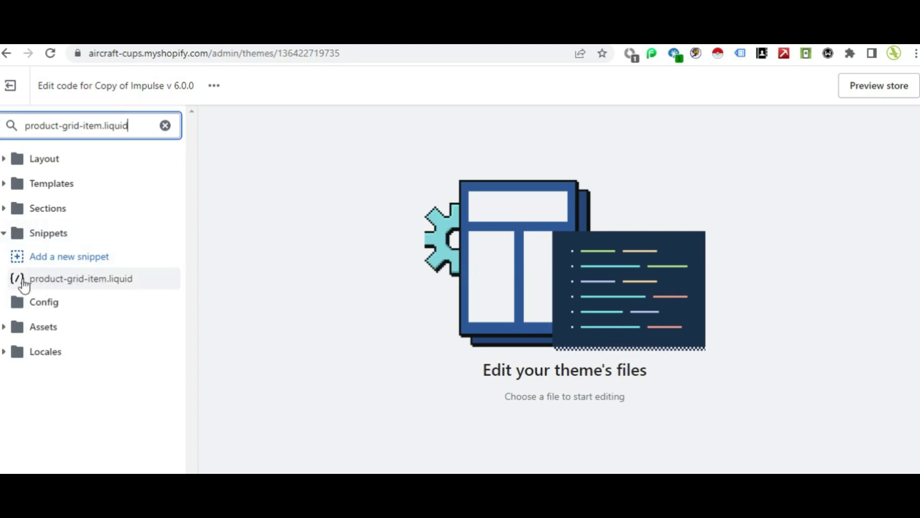
click(83, 286)
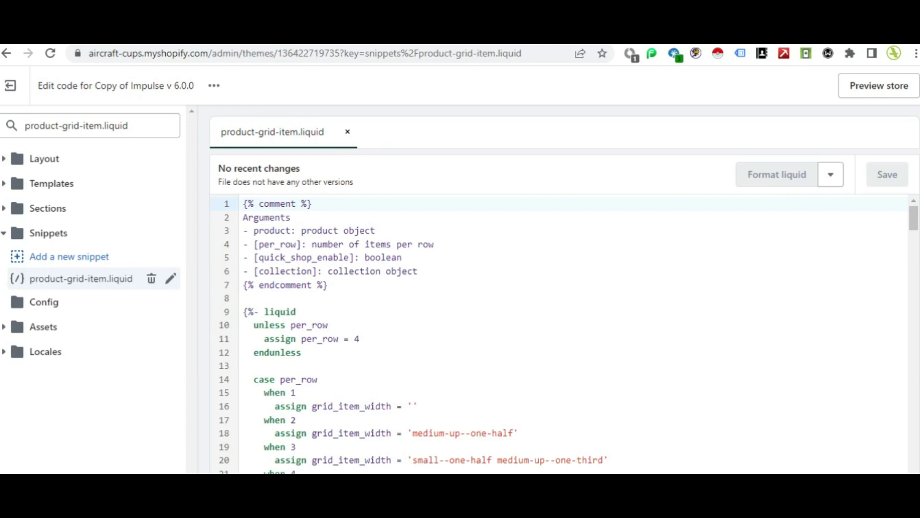
mouse_move(443, 499)
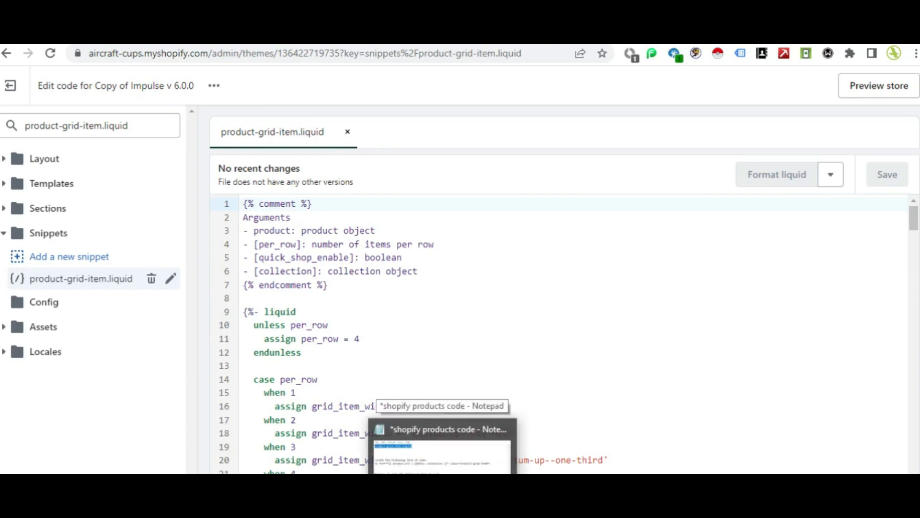
Step: Bring up the Shopify code notes, enlarge the text, and locate the old product.url link line
click(443, 498)
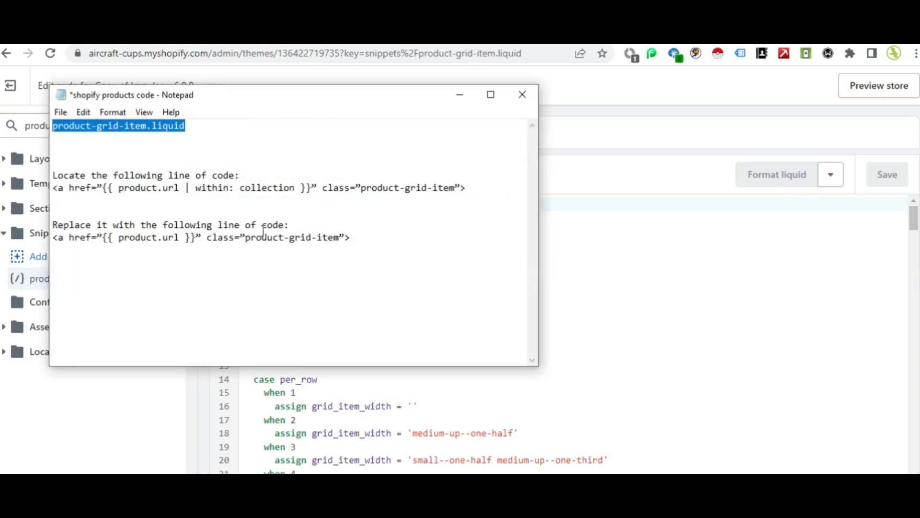
key(ctrl+plus)
key(ctrl+plus)
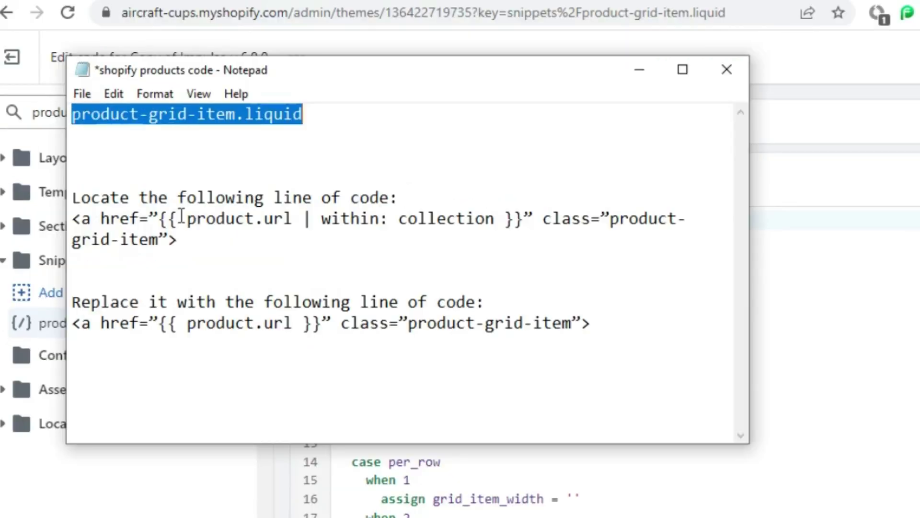
drag(187, 219, 504, 225)
click(311, 219)
click(192, 239)
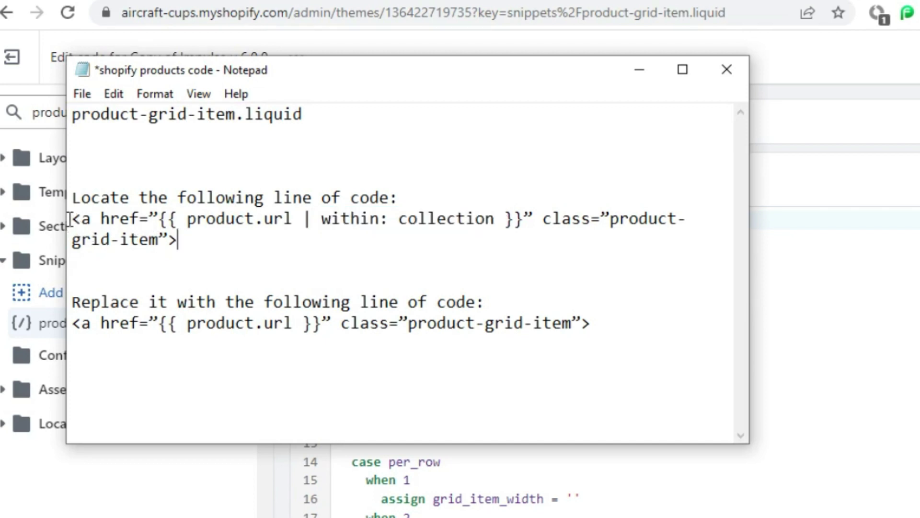
drag(72, 219, 192, 237)
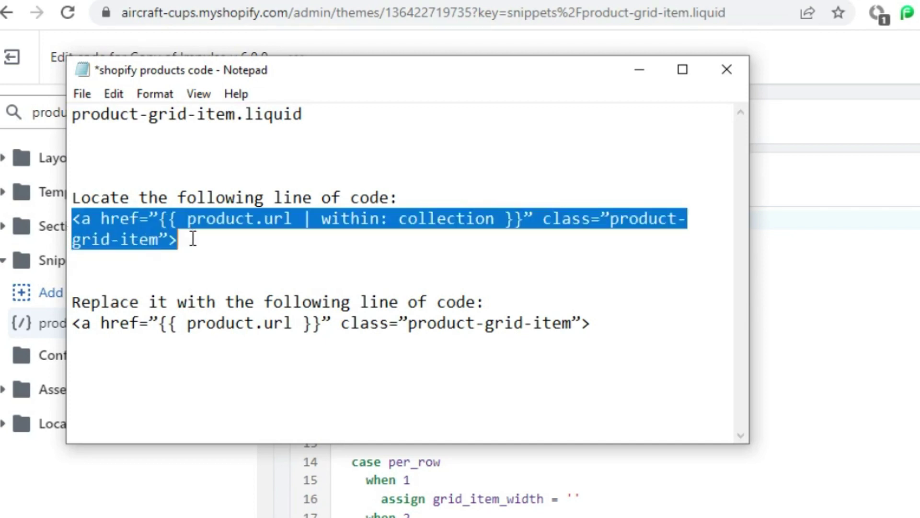
click(193, 239)
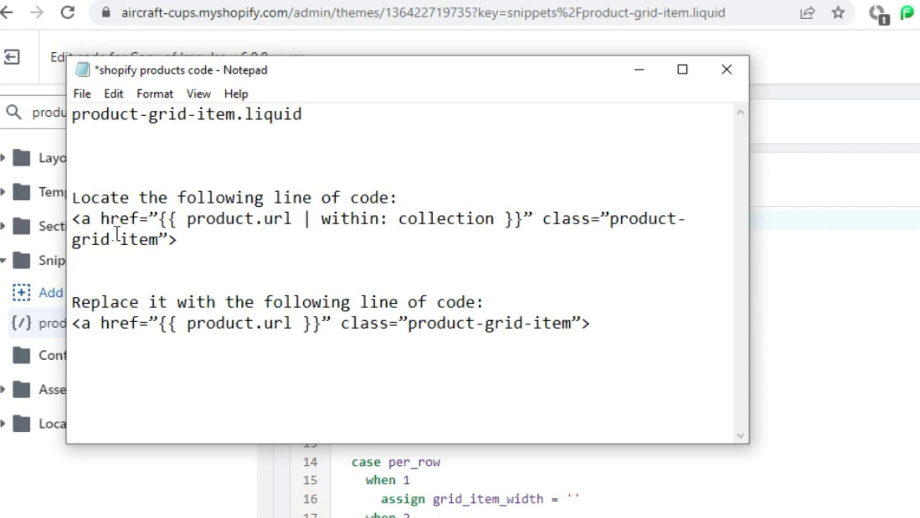
drag(77, 221, 180, 239)
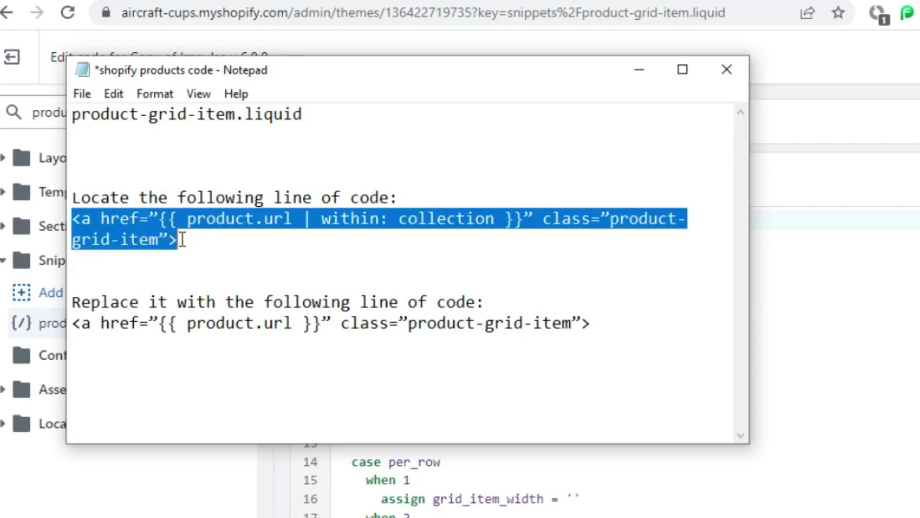
click(214, 248)
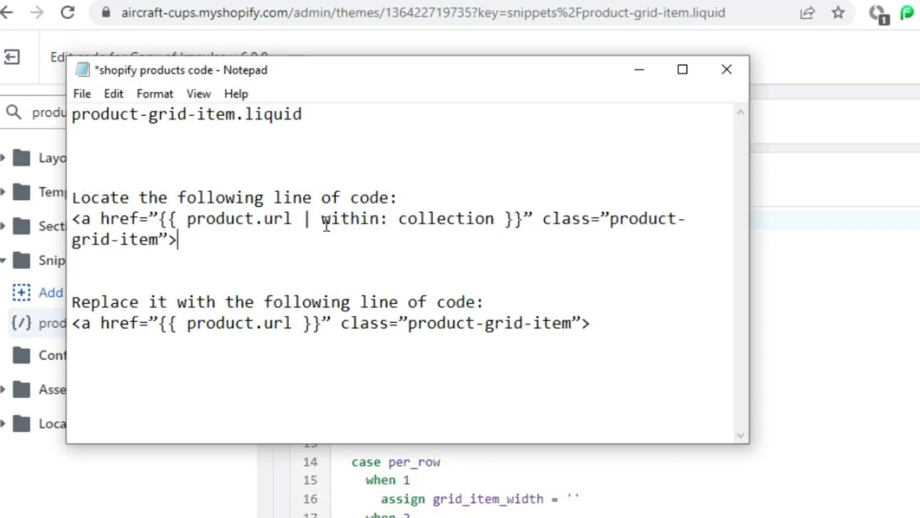
Step: Select 'product.url | within: collection' in the notes for copying, then minimize Notepad
drag(322, 219, 505, 213)
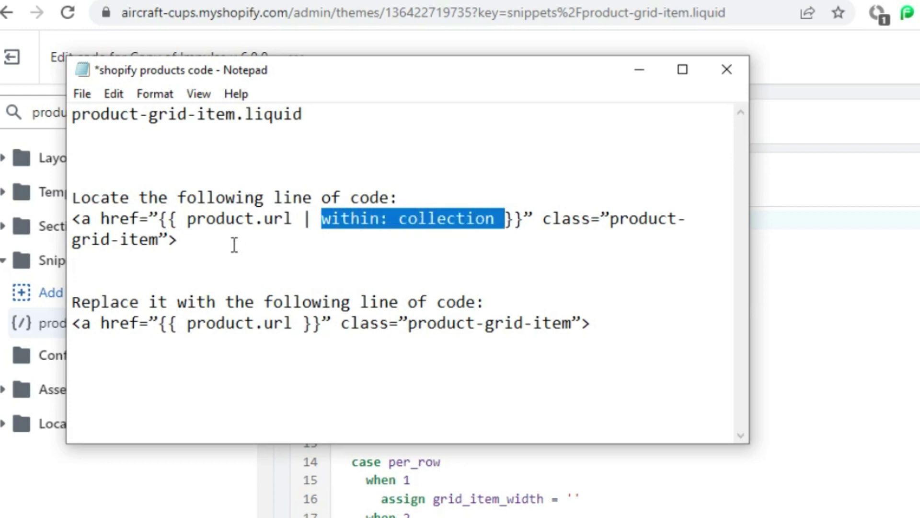
drag(297, 321, 187, 322)
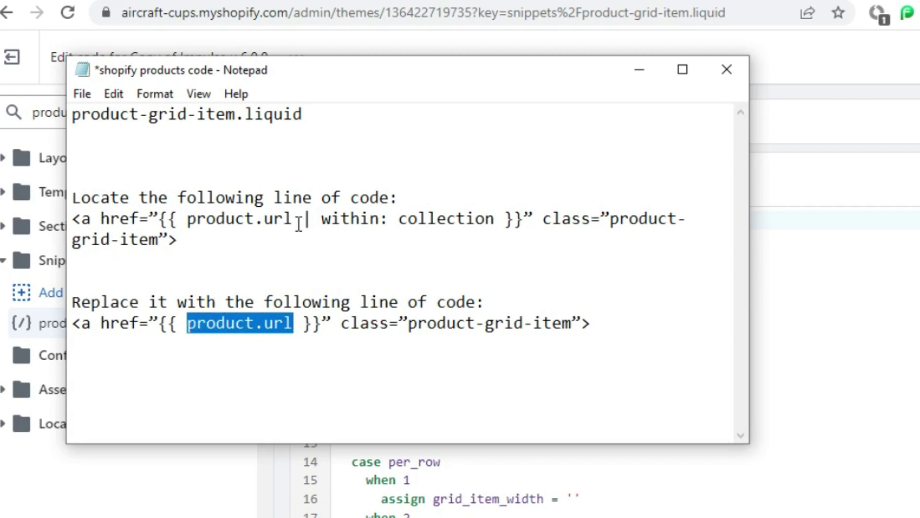
drag(295, 219, 507, 219)
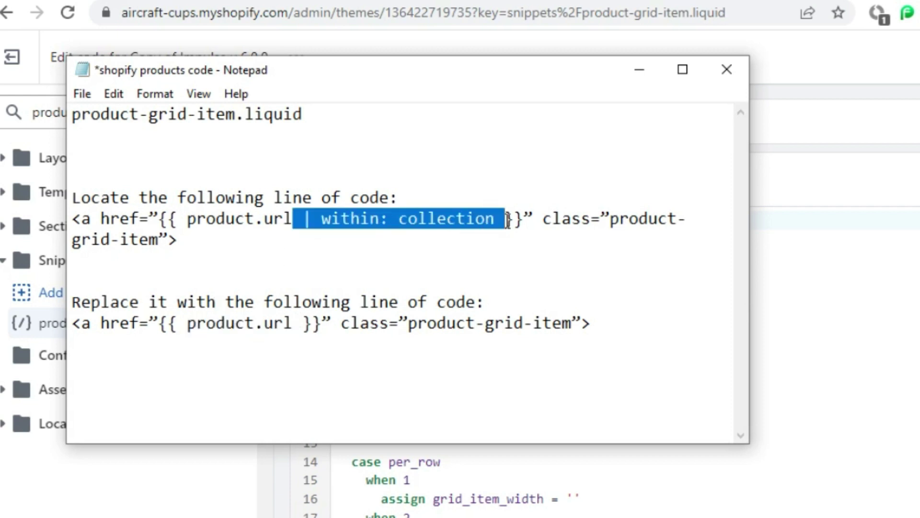
drag(186, 219, 504, 221)
key(ctrl+c)
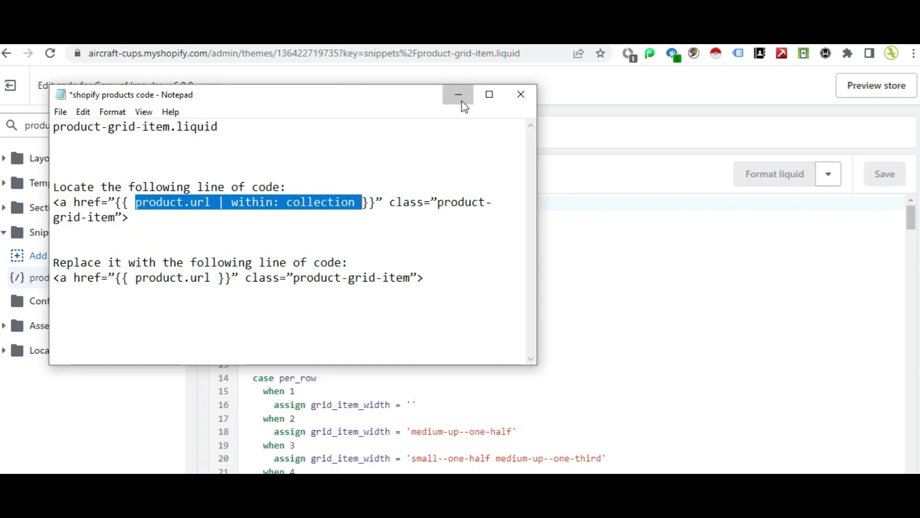
click(640, 69)
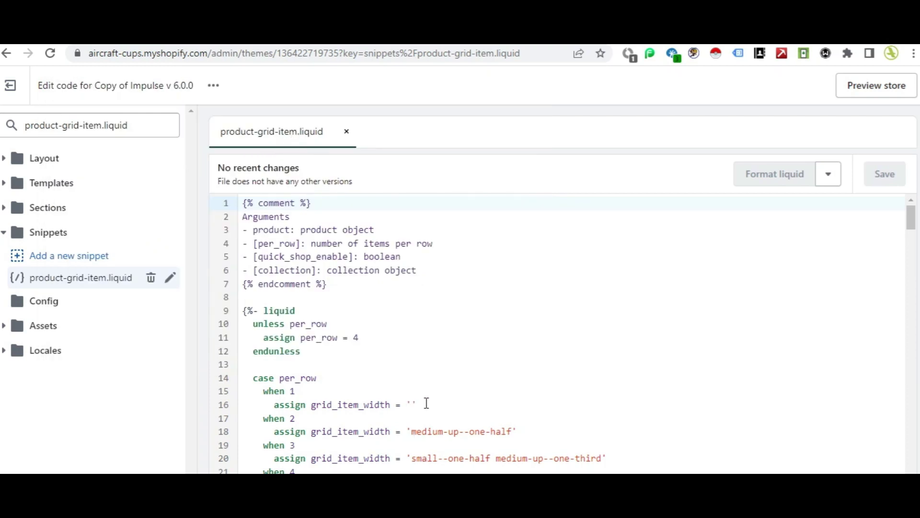
Step: Search the code for 'product.url | within: collection' and jump to the match on line 81
key(ctrl+f)
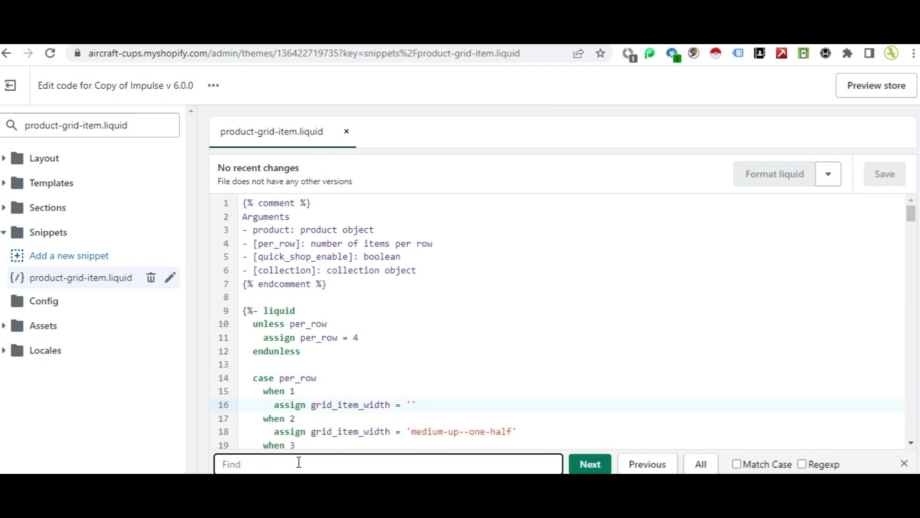
key(ctrl+v)
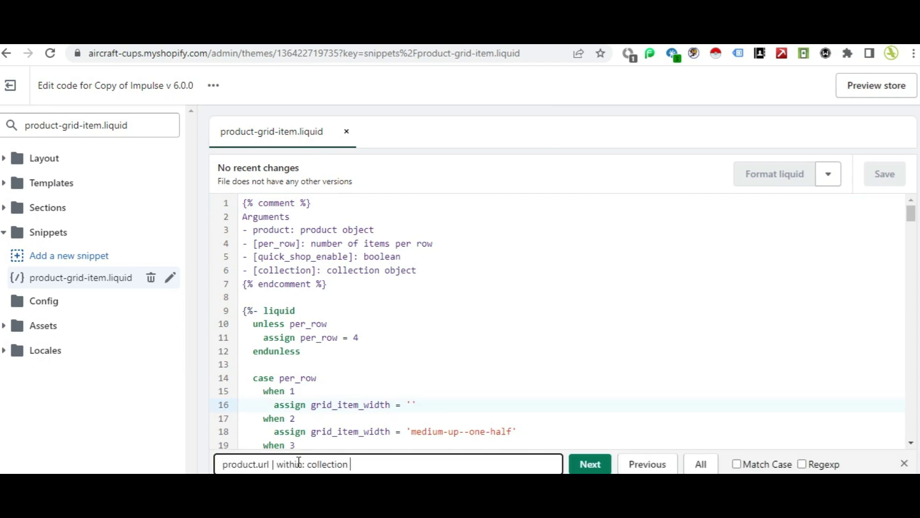
click(591, 463)
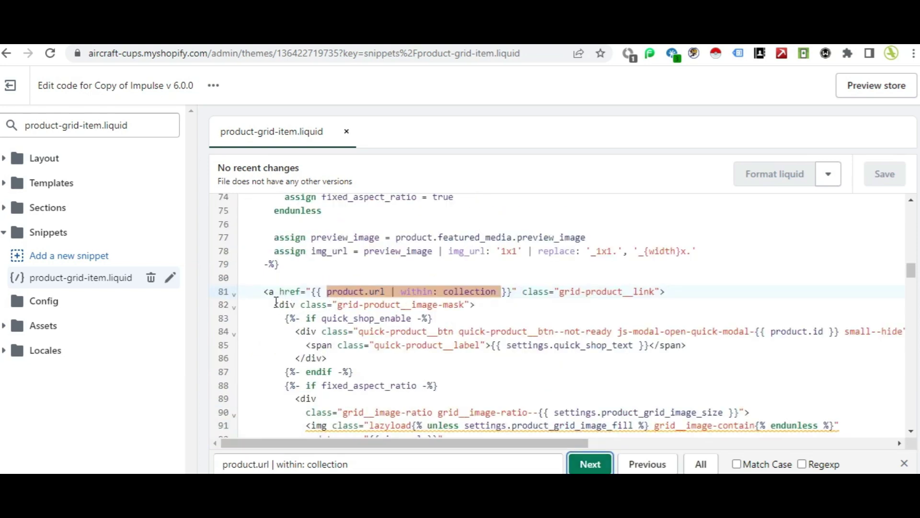
Step: Compare with the notes and select '| within: collection' on line 81
key(alt+Tab)
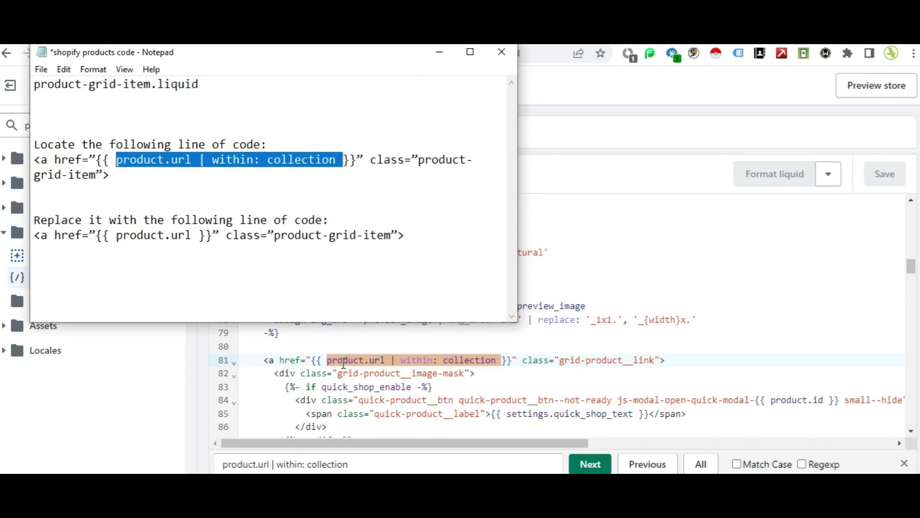
click(255, 185)
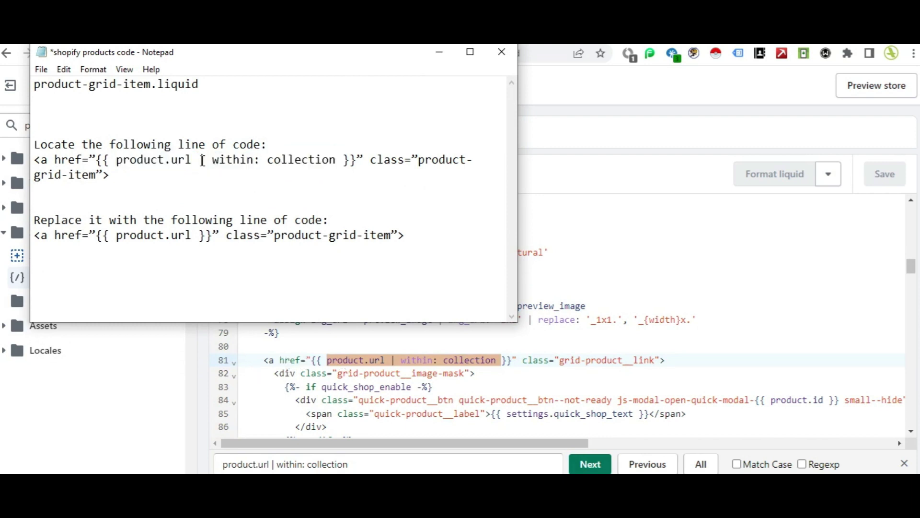
drag(201, 160, 331, 160)
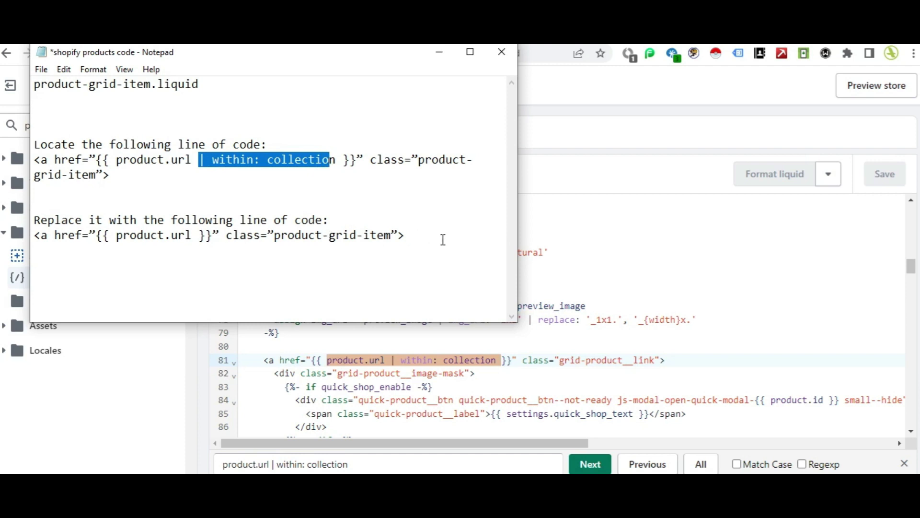
click(403, 360)
click(402, 359)
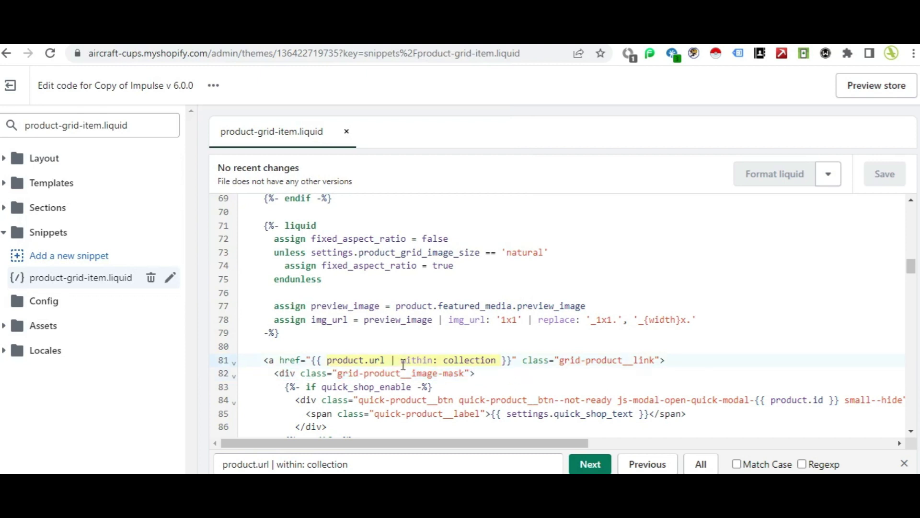
drag(392, 360, 498, 359)
Step: Remove '| within: collection' and the extra space so line 81 links to {{ product.url }}, and save
key(BackSpace)
key(Escape)
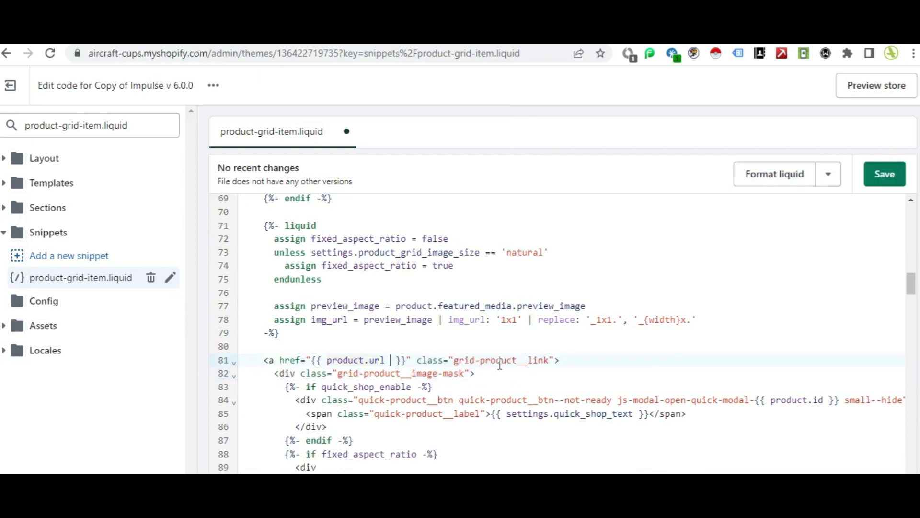
key(BackSpace)
key(Down)
key(Down)
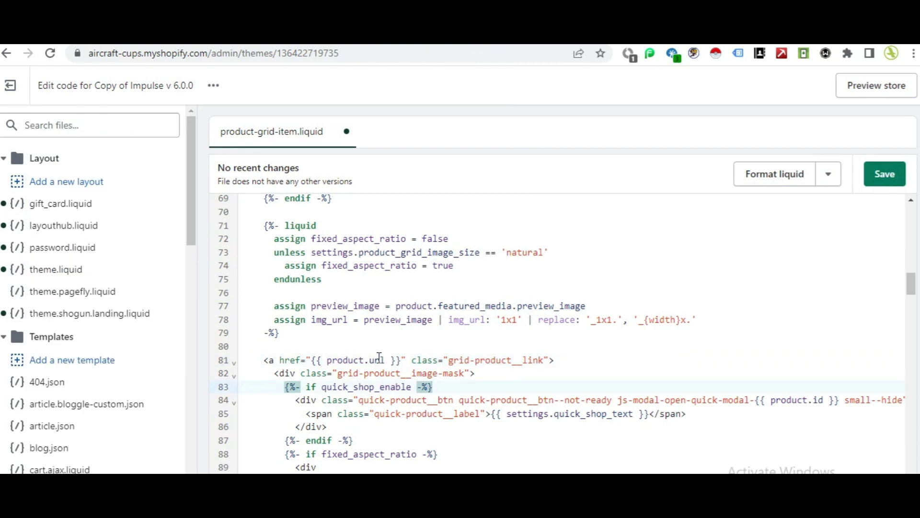
drag(322, 360, 390, 361)
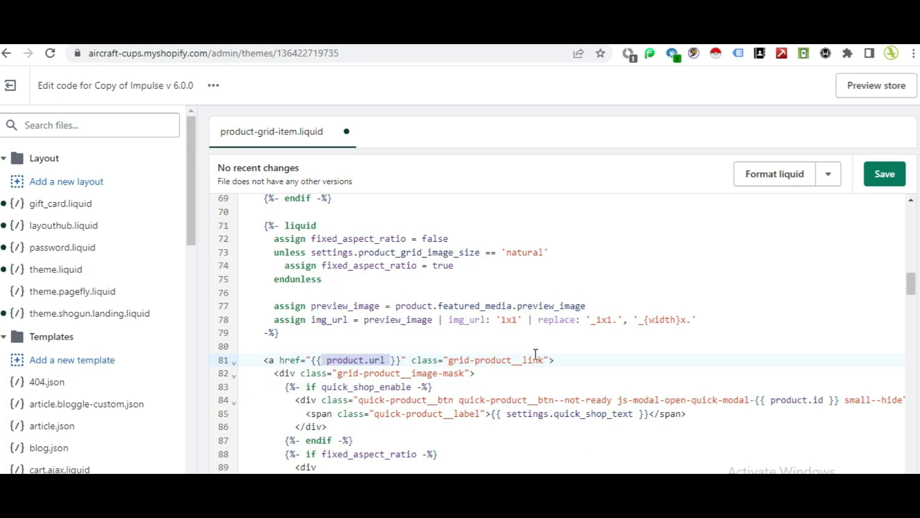
click(895, 177)
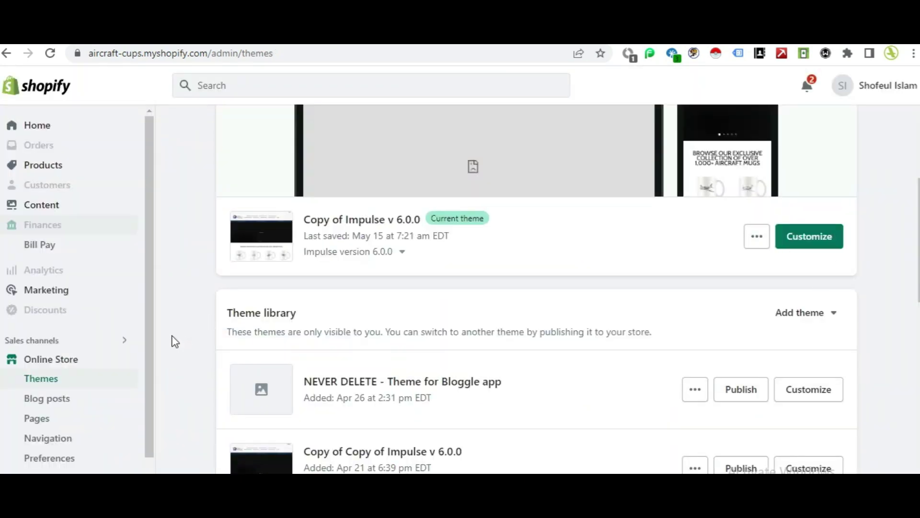
Step: Reopen the current theme's code editor and filter its files by collection-pagination.liquid
click(756, 242)
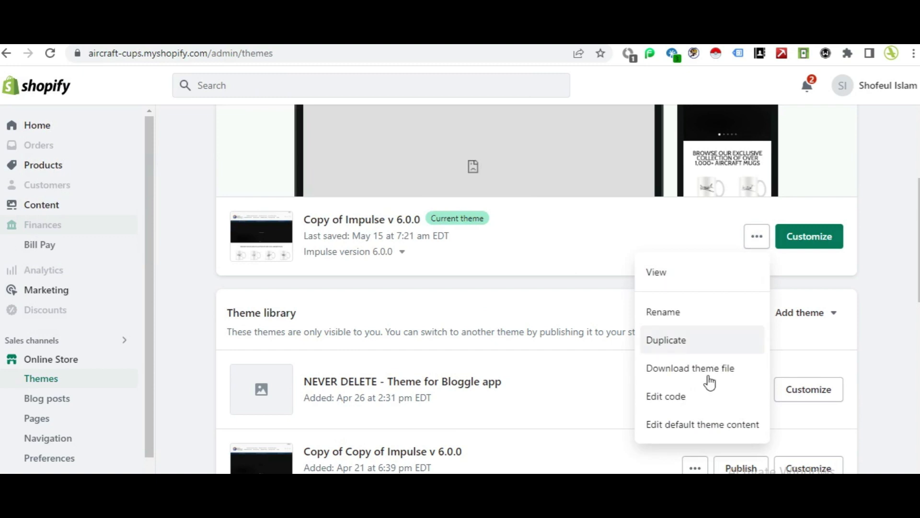
click(656, 398)
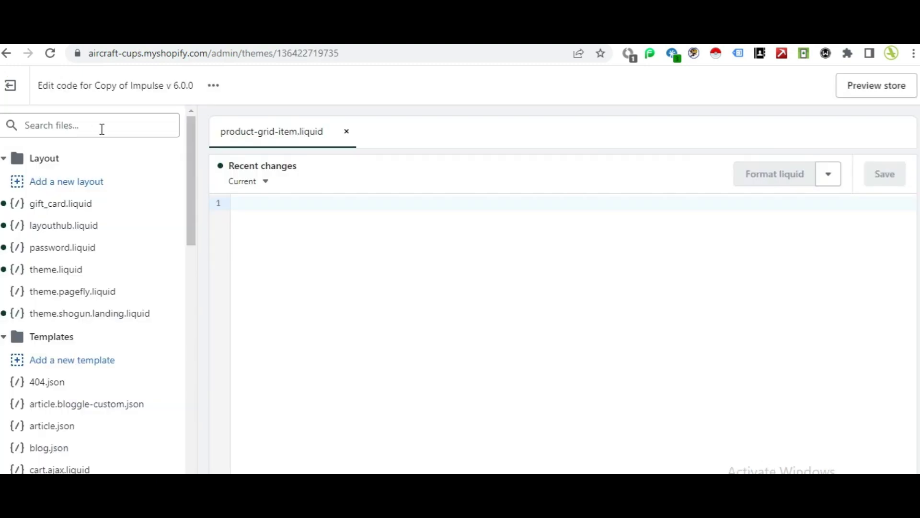
click(102, 129)
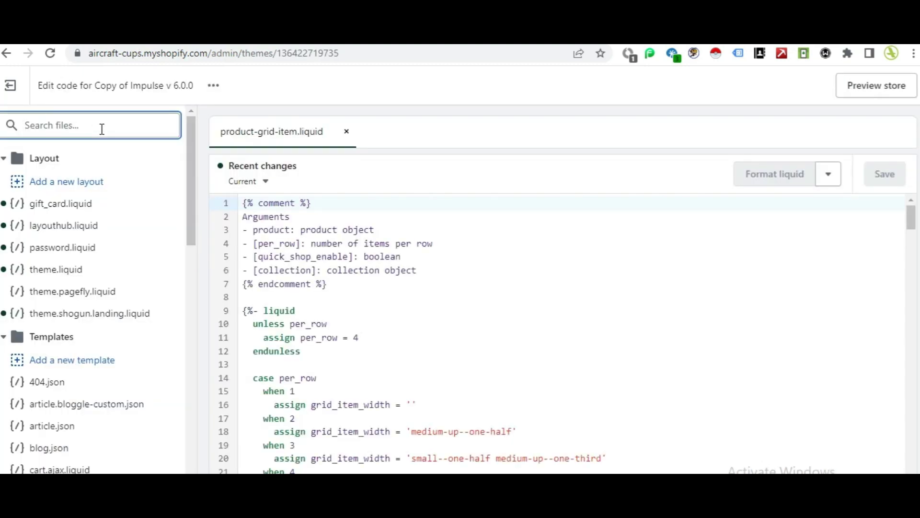
text(collection-pagination.liquid)
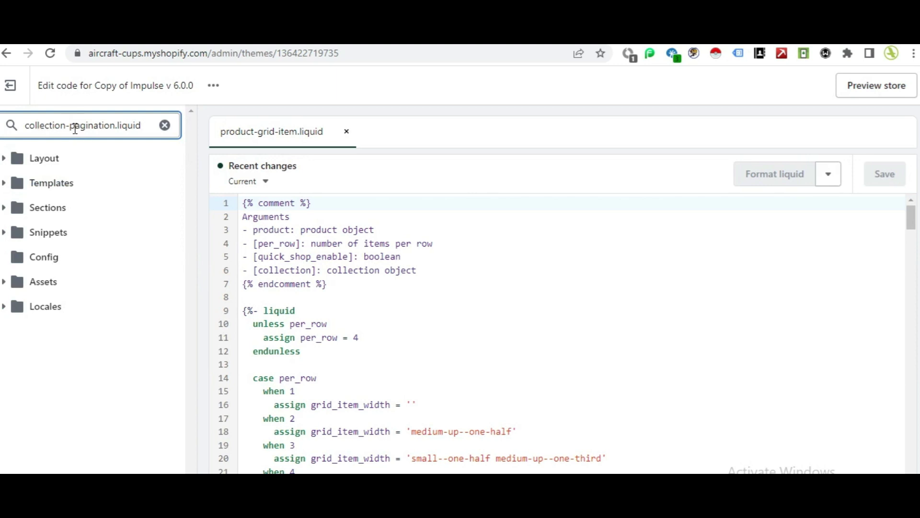
Step: Narrow the file filter to pagination.liquid, open that snippet, and start a search in its code
key(BackSpace)
key(BackSpace)
key(BackSpace)
key(BackSpace)
key(BackSpace)
key(BackSpace)
key(BackSpace)
key(BackSpace)
key(BackSpace)
key(BackSpace)
key(BackSpace)
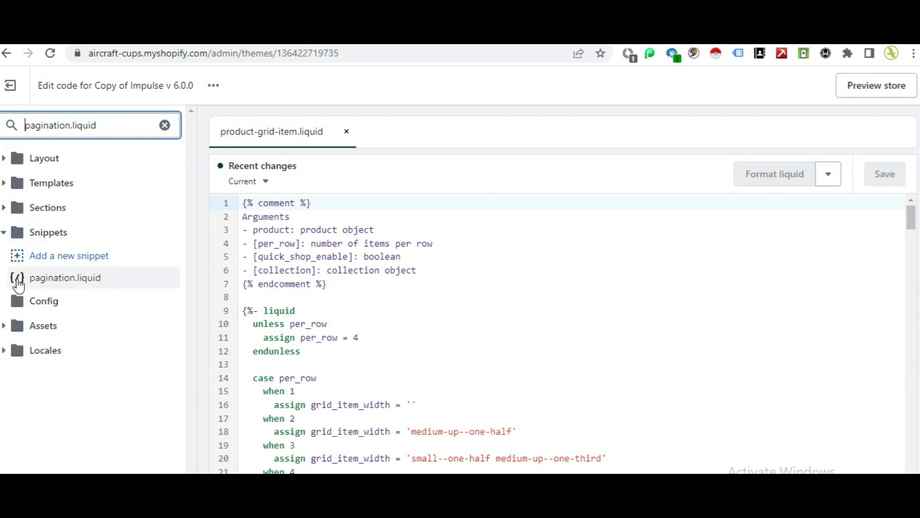
click(90, 284)
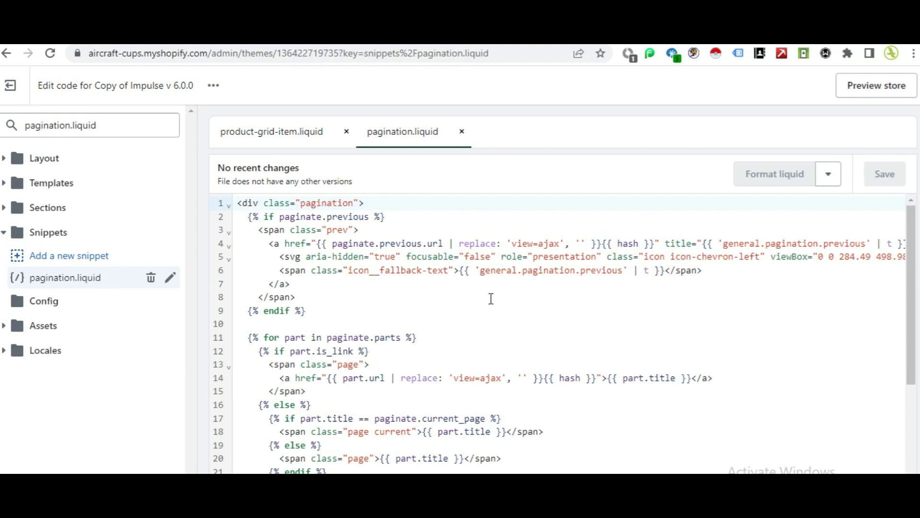
scroll(501, 319, down, 3)
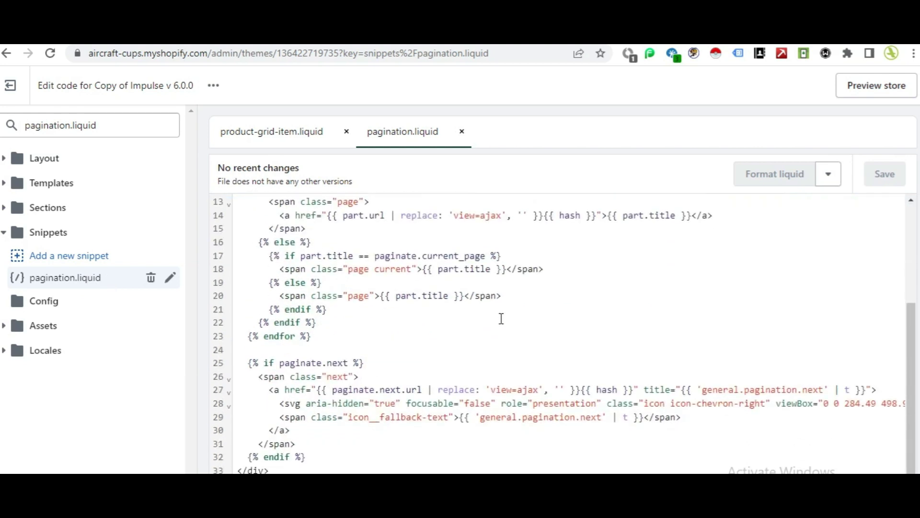
scroll(502, 319, up, 3)
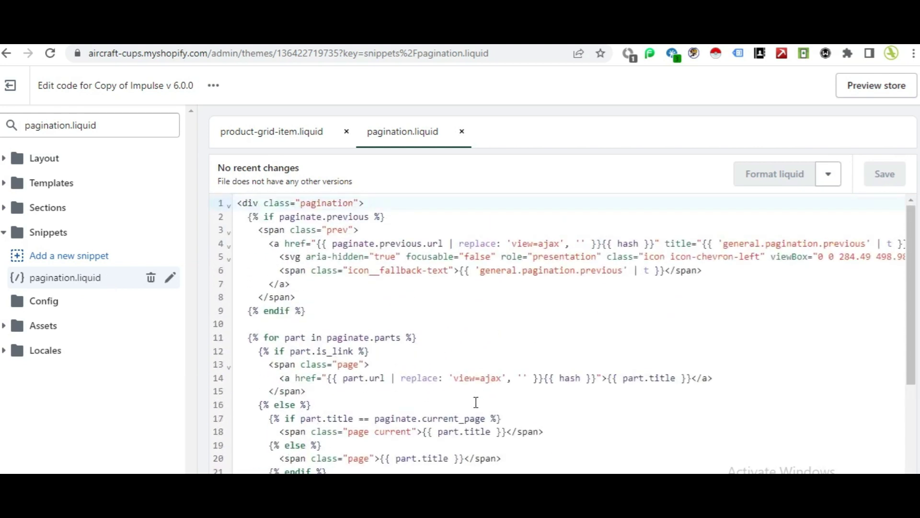
key(ctrl+f)
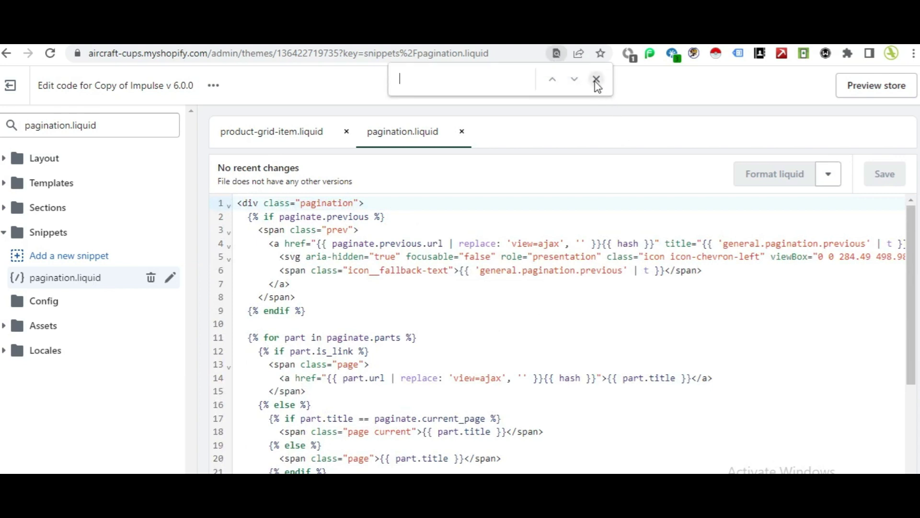
click(596, 82)
click(342, 316)
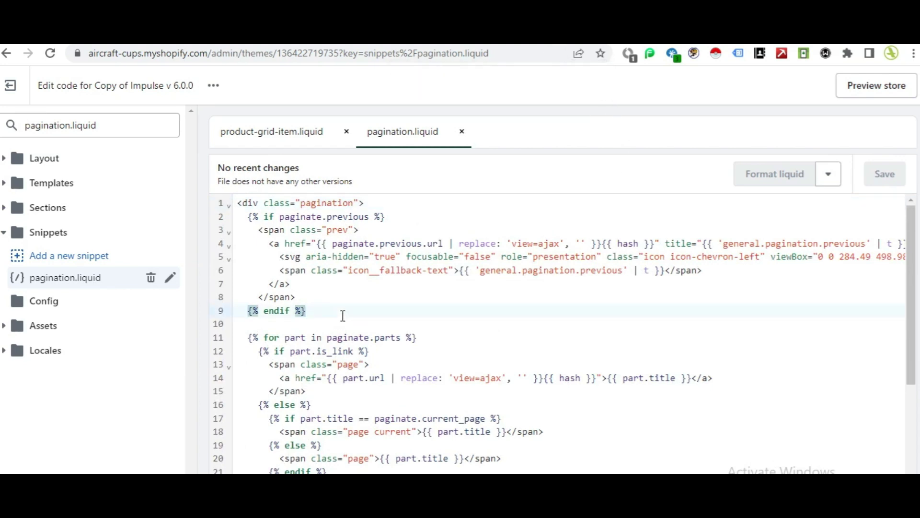
key(ctrl+f)
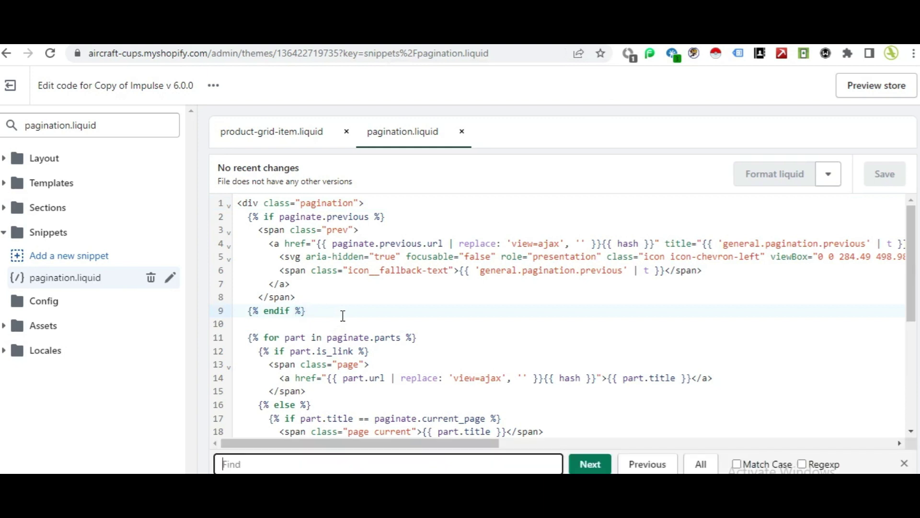
Step: Paste '?page=1' as the search term and add 'Check parameter' to the Notepad note
text("?page=1")
key(alt+Tab)
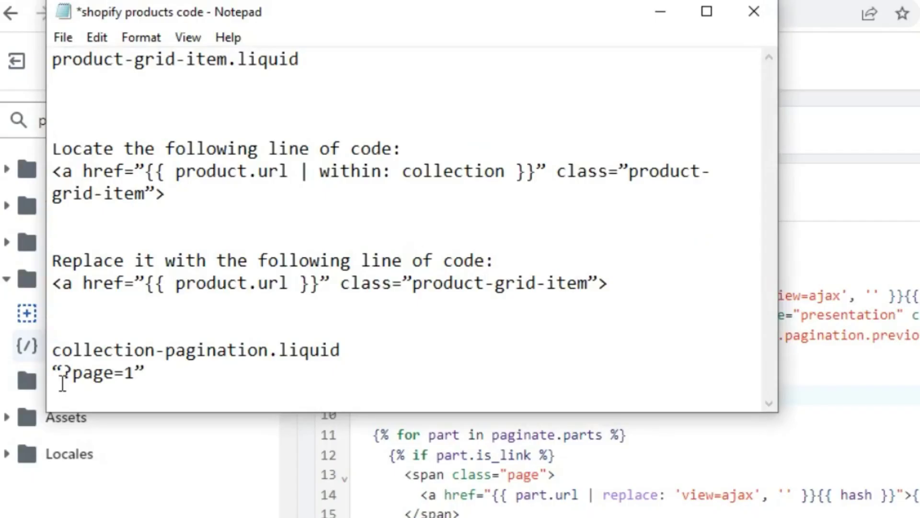
text(Check pa)
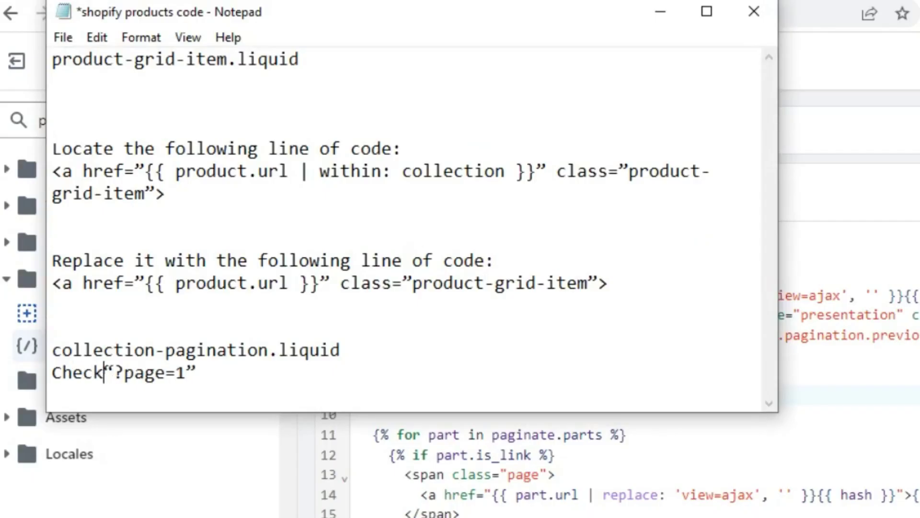
text(ra)
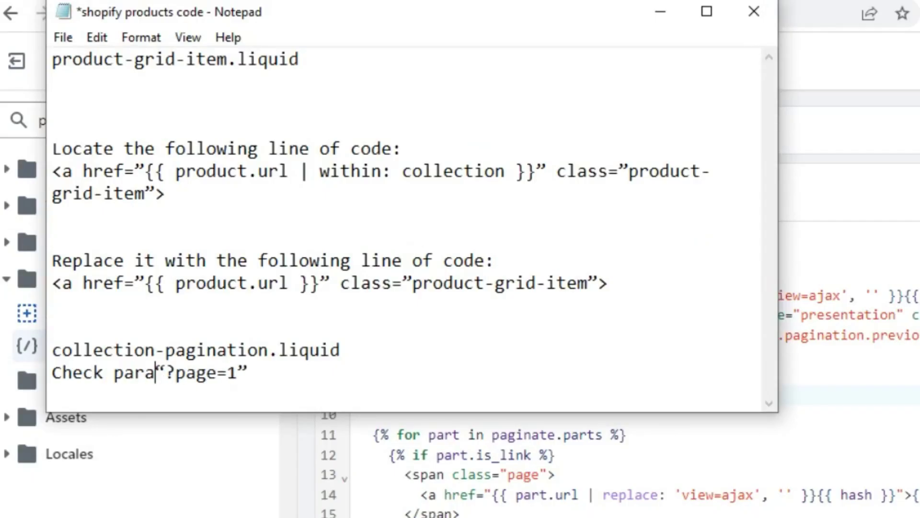
text(meter)
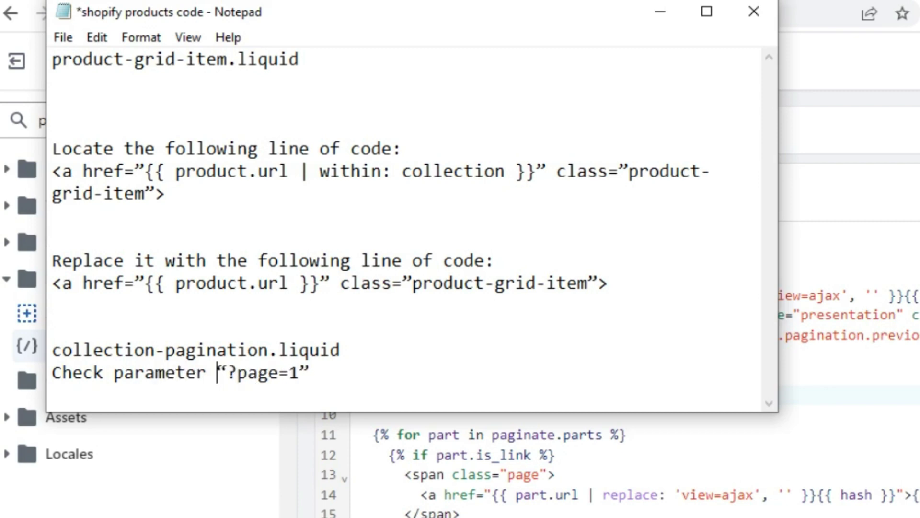
Step: Run the '?page=1' search inside pagination.liquid in the code editor
key(alt+Tab)
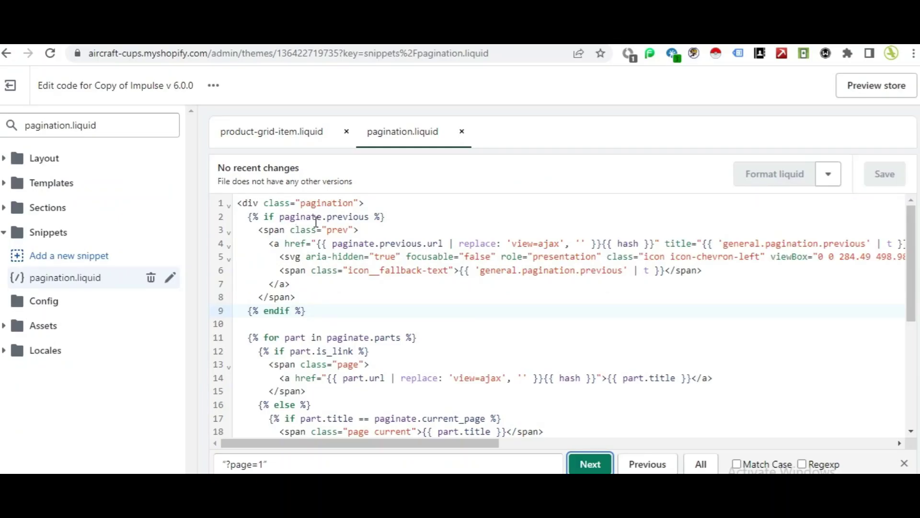
scroll(448, 298, down, 5)
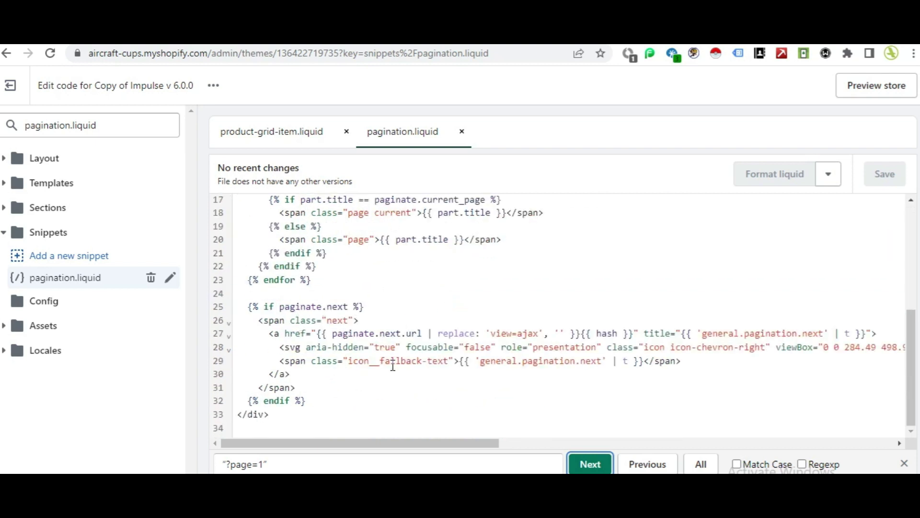
drag(228, 464, 281, 464)
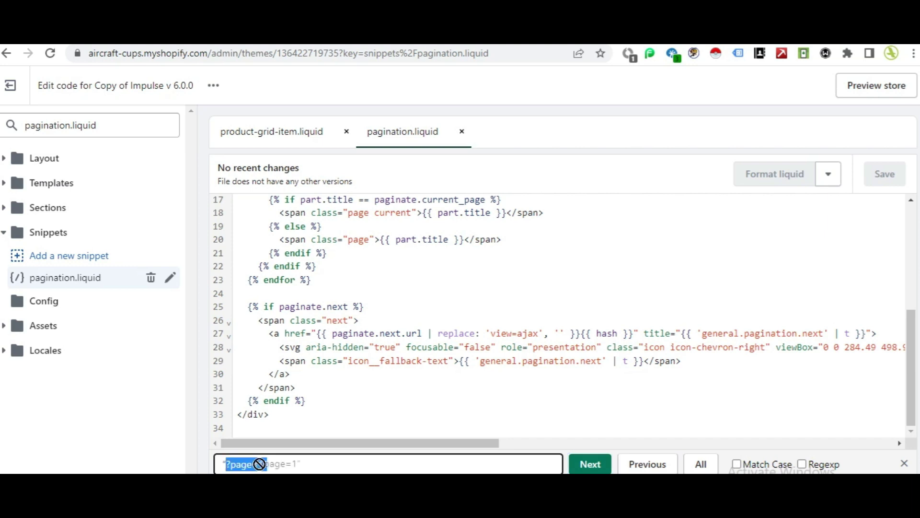
click(282, 464)
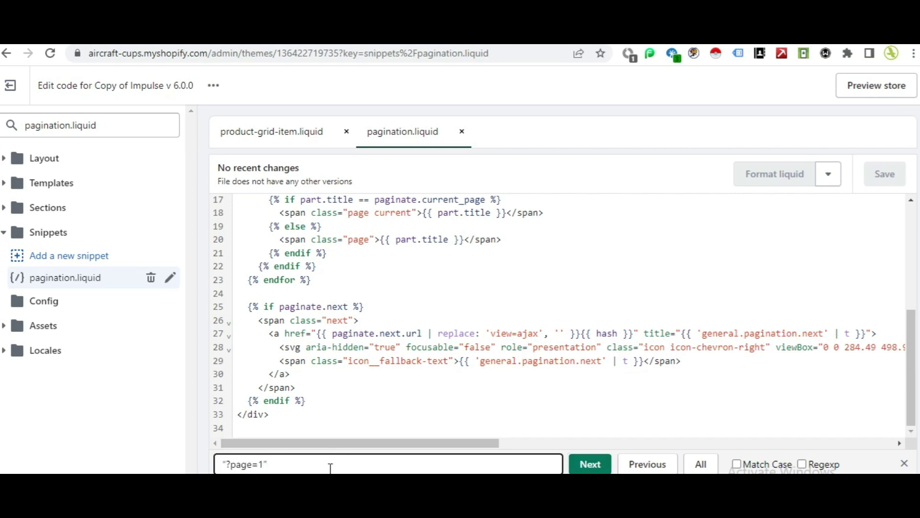
click(591, 464)
scroll(527, 394, up, 5)
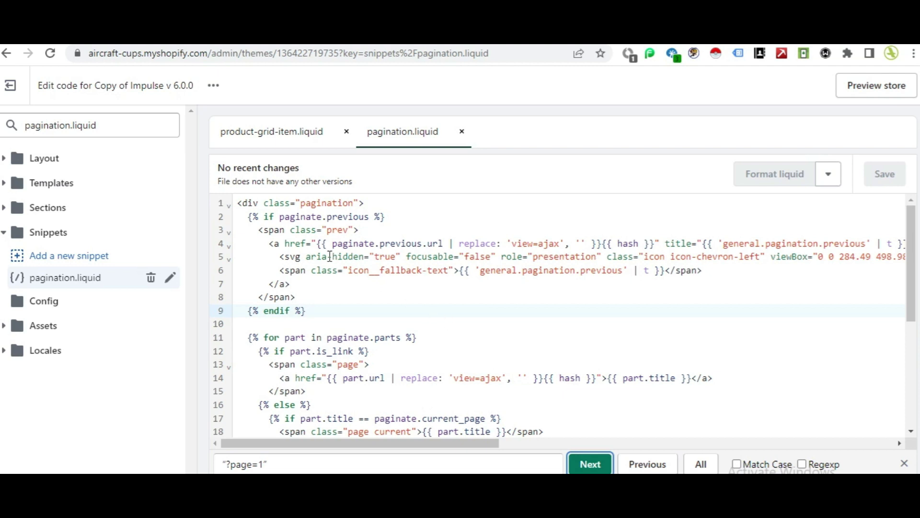
Step: Open Layout > theme.liquid and inspect the StoreSEO start comment on line 4
click(137, 124)
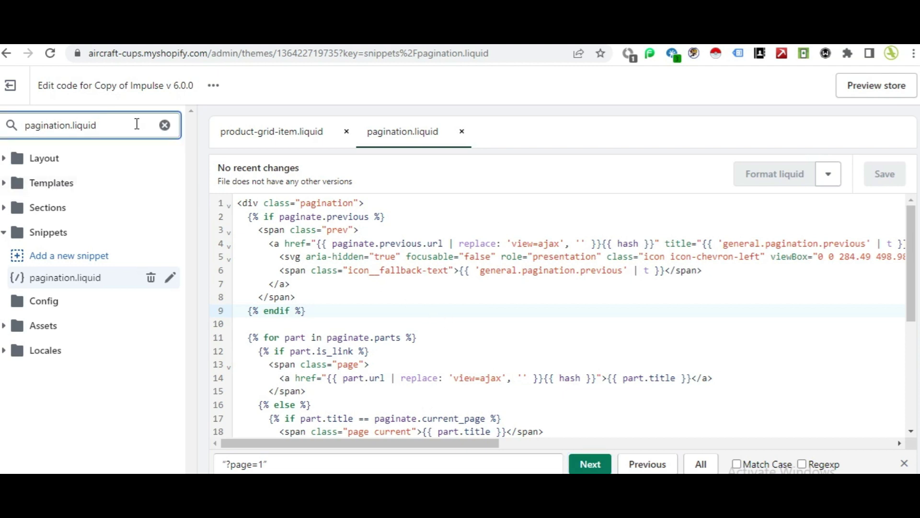
click(38, 161)
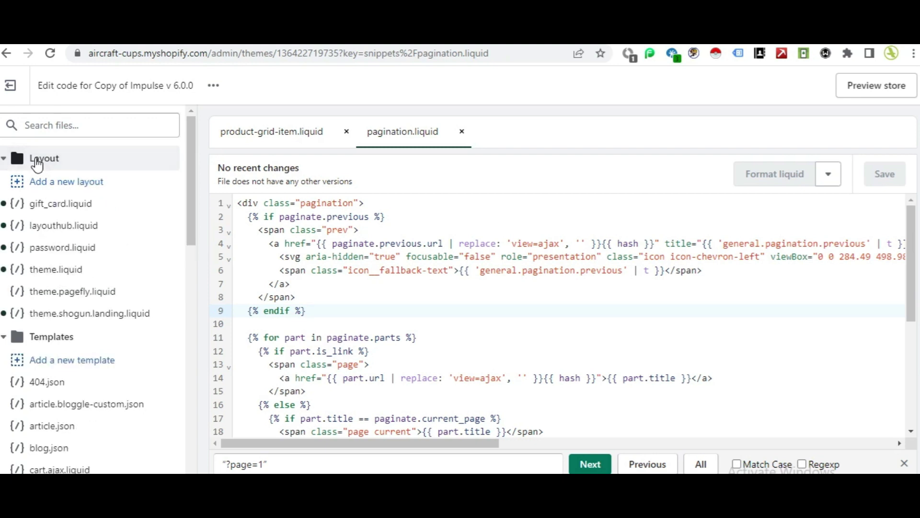
click(41, 273)
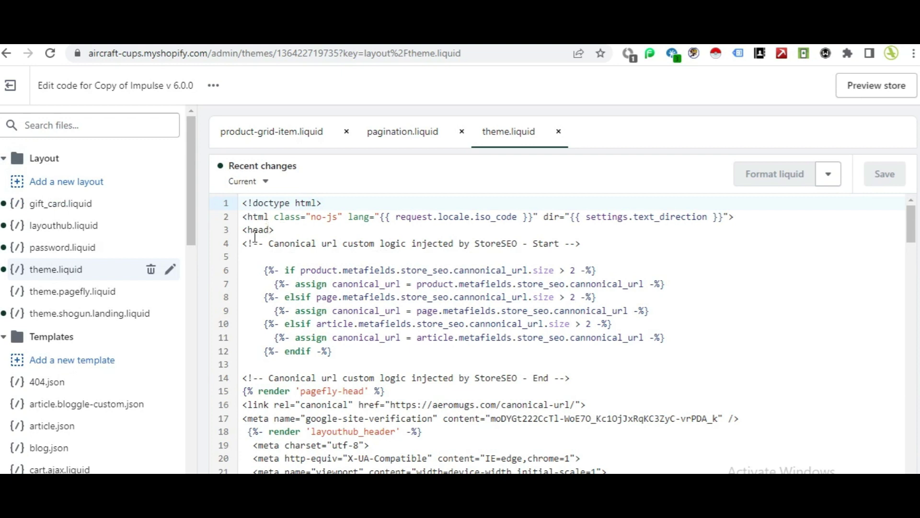
mouse_move(244, 243)
mouse_down()
mouse_move(595, 246)
mouse_move(243, 241)
mouse_up()
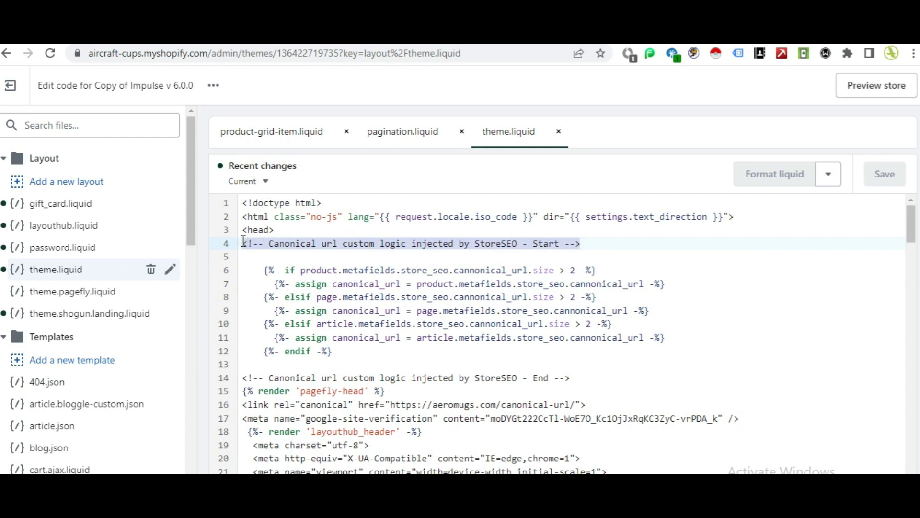
scroll(346, 282, down, 1)
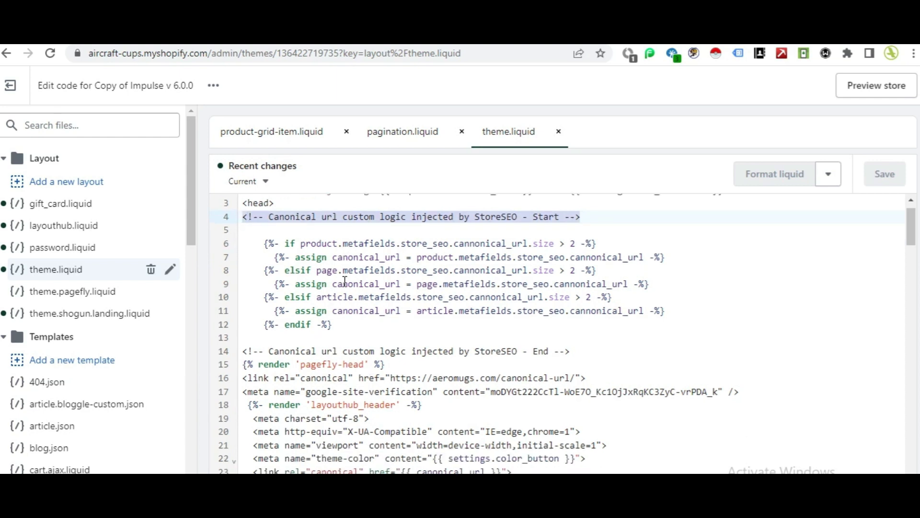
scroll(345, 281, down, 1)
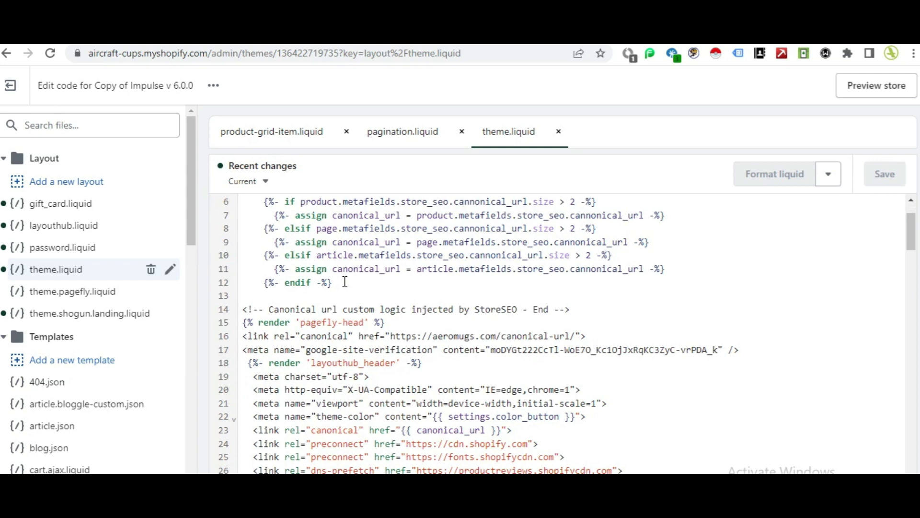
scroll(345, 281, up, 2)
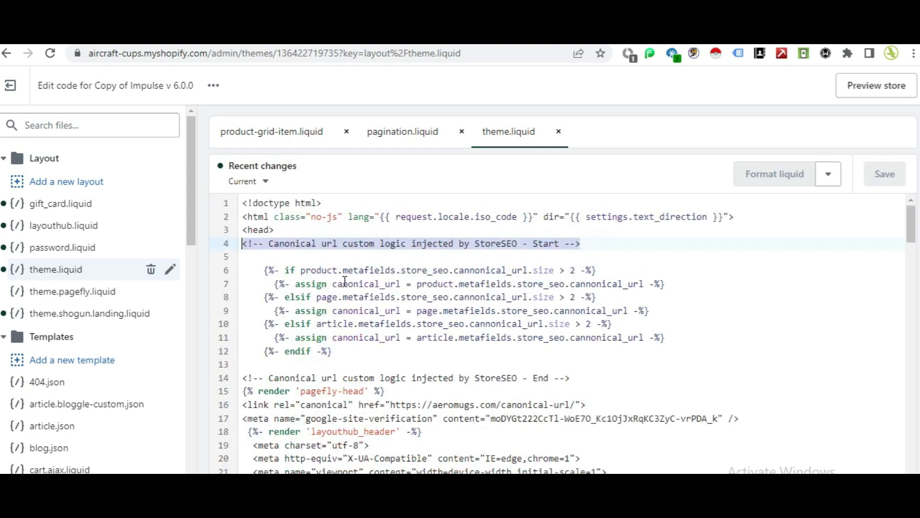
click(595, 282)
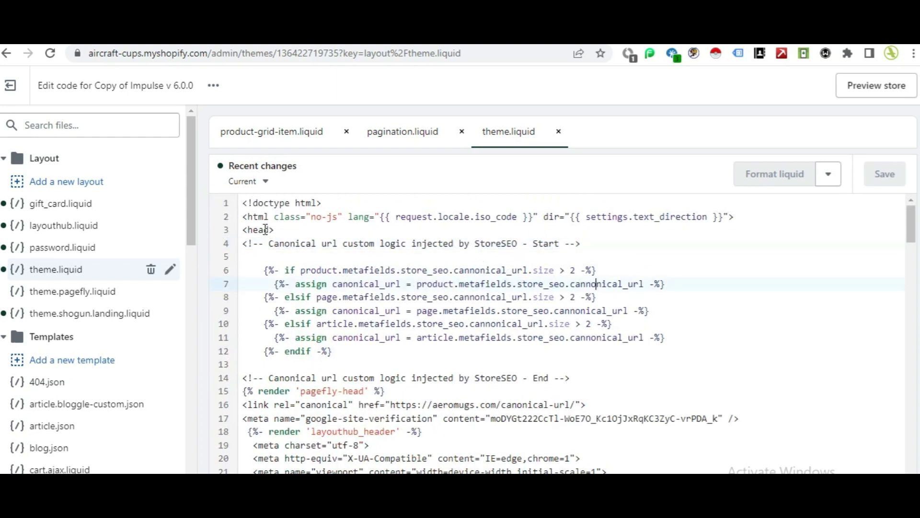
Step: Select the StoreSEO canonical logic block from line 4 to line 13
drag(245, 244, 364, 358)
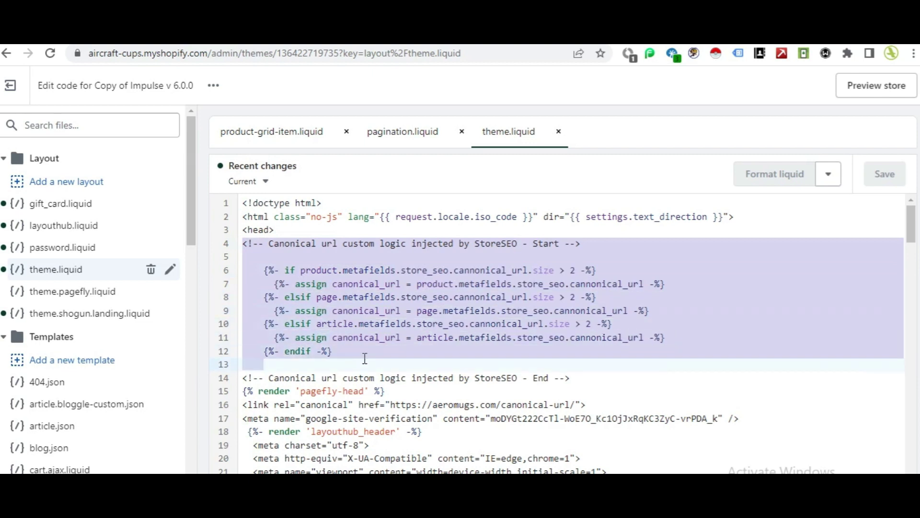
key(Up)
key(Up)
key(Up)
key(Up)
key(Up)
key(Up)
key(Up)
key(Up)
key(Up)
key(Home)
key(shift+Down)
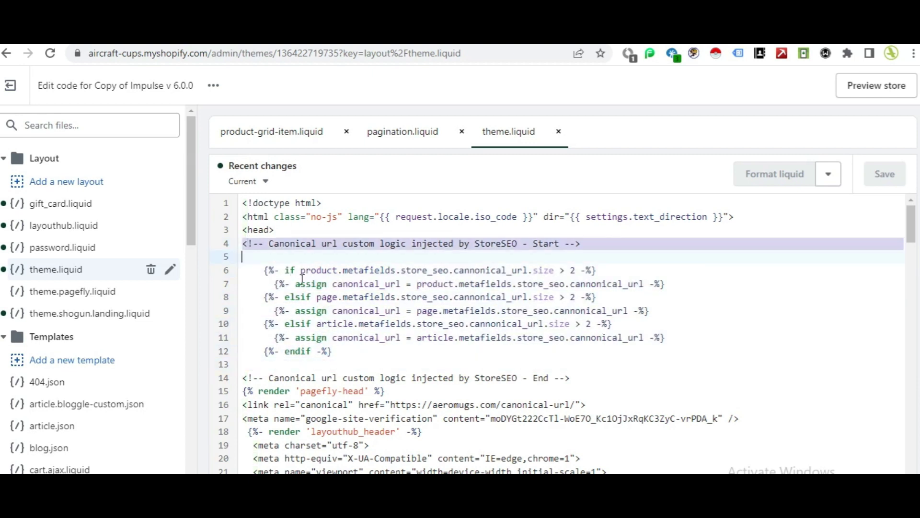
drag(302, 278, 353, 360)
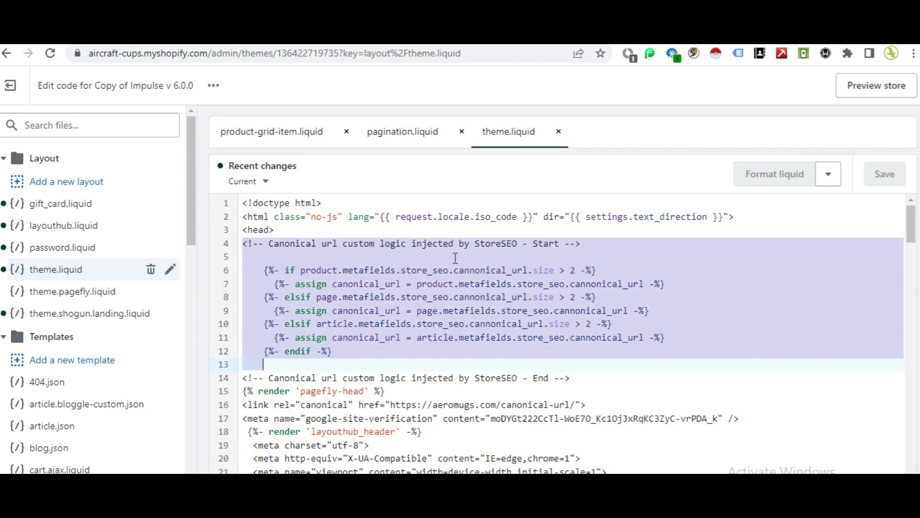
click(385, 286)
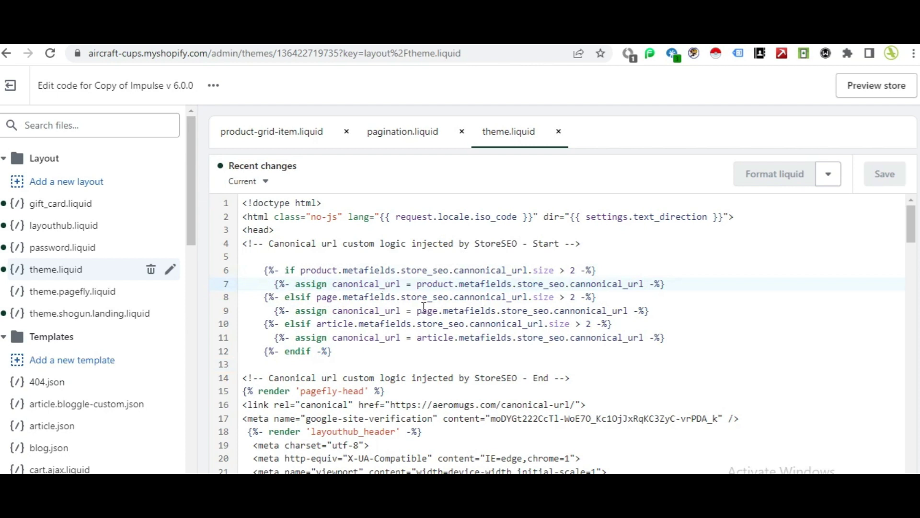
scroll(425, 307, down, 2)
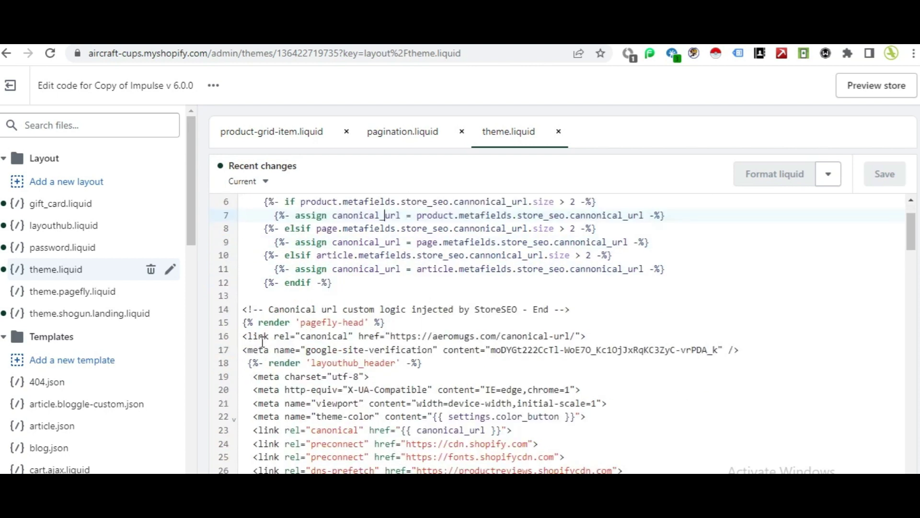
Step: Select the hardcoded canonical link on line 16 and the StoreSEO-injected phrase
mouse_move(242, 337)
mouse_down()
mouse_move(596, 337)
mouse_move(242, 335)
mouse_up()
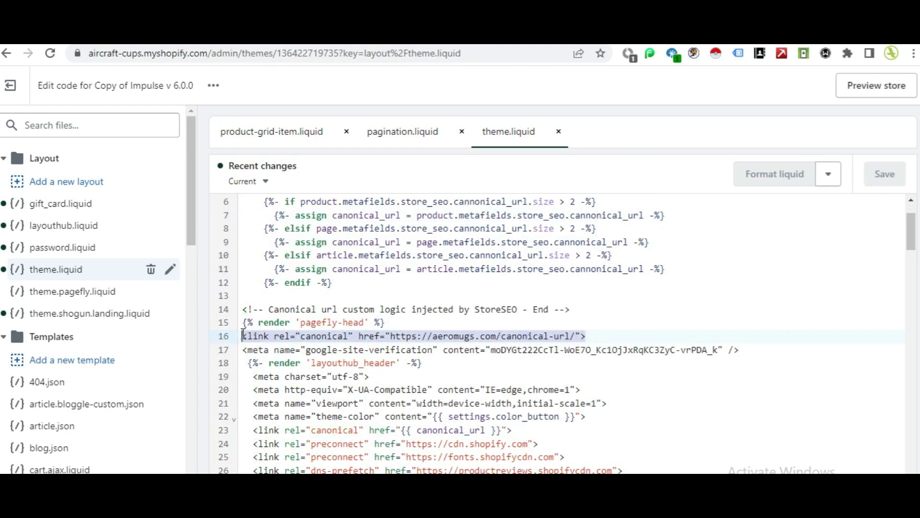
click(608, 338)
drag(605, 337, 237, 342)
scroll(519, 305, up, 2)
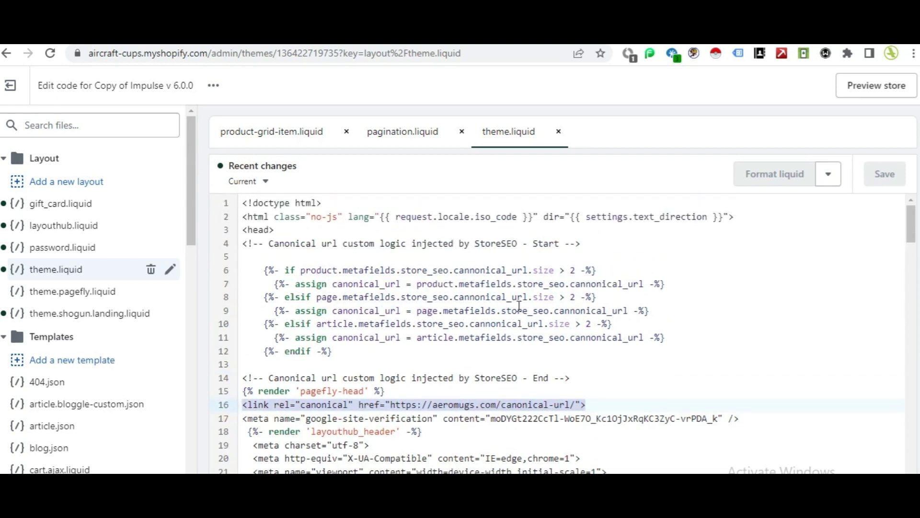
key(ctrl+g)
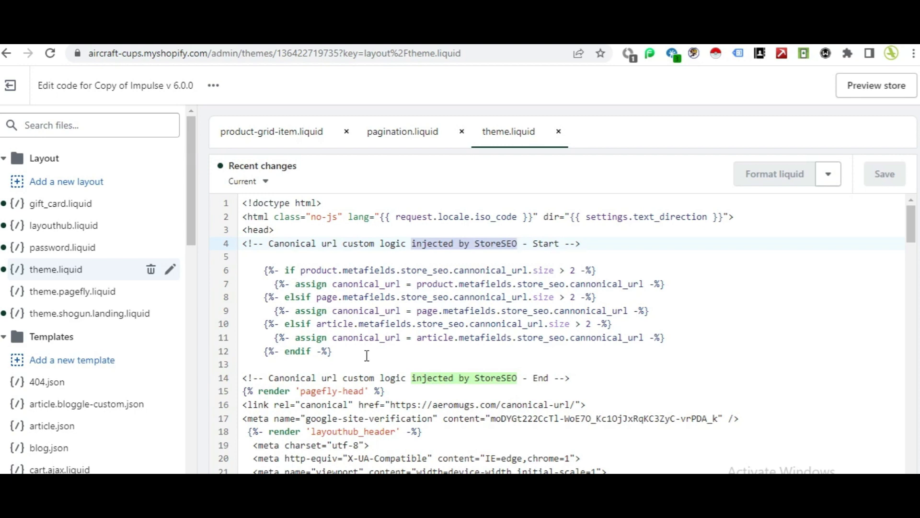
key(ctrl+Tab)
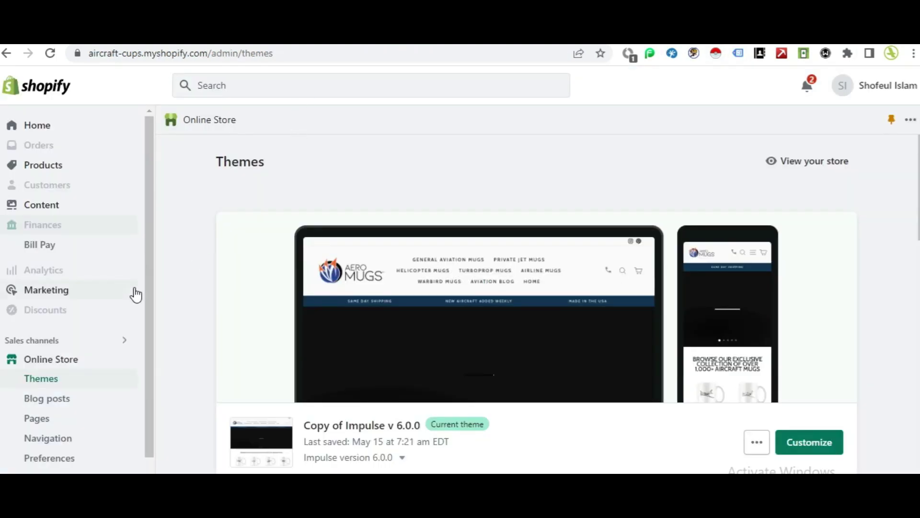
Step: Go to Navigation > URL redirects and start a new URL redirect
scroll(134, 294, down, 2)
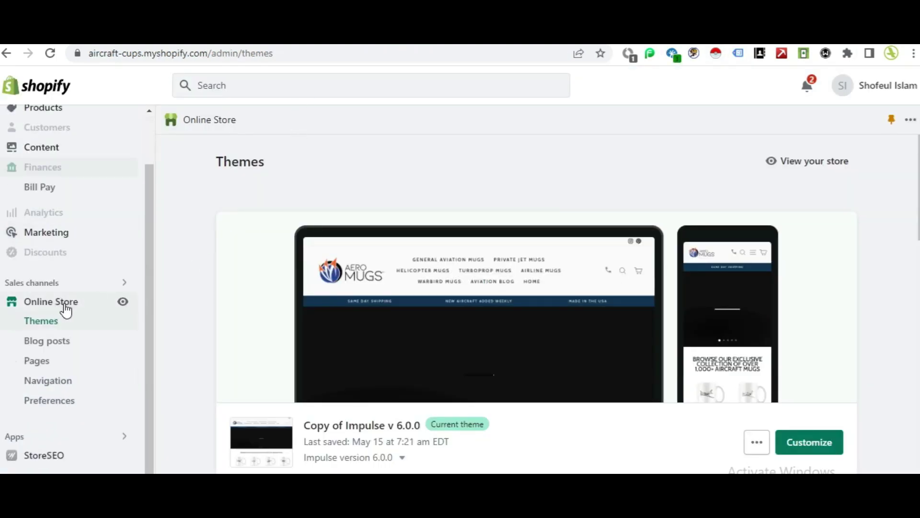
click(55, 386)
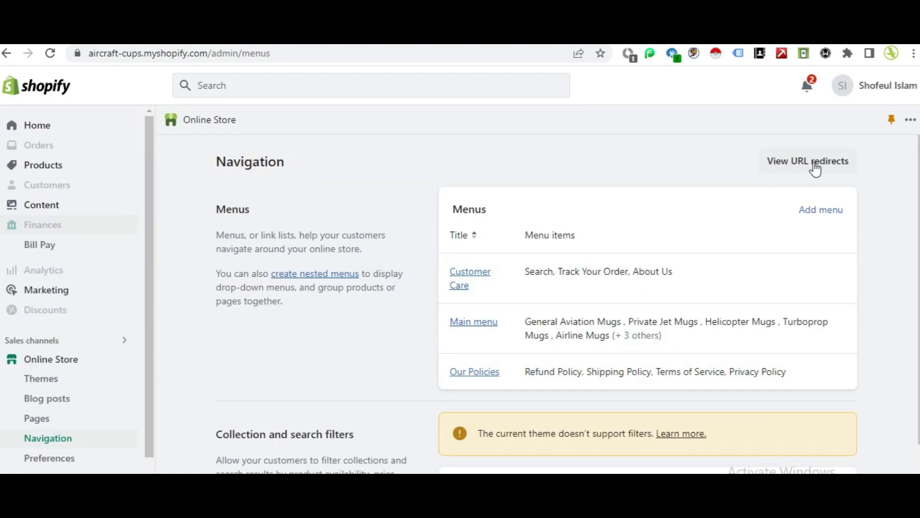
click(821, 165)
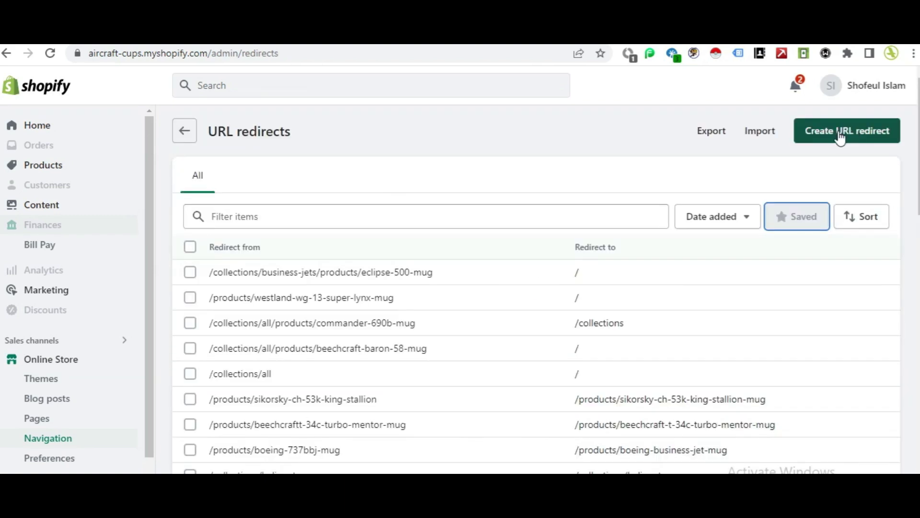
click(840, 137)
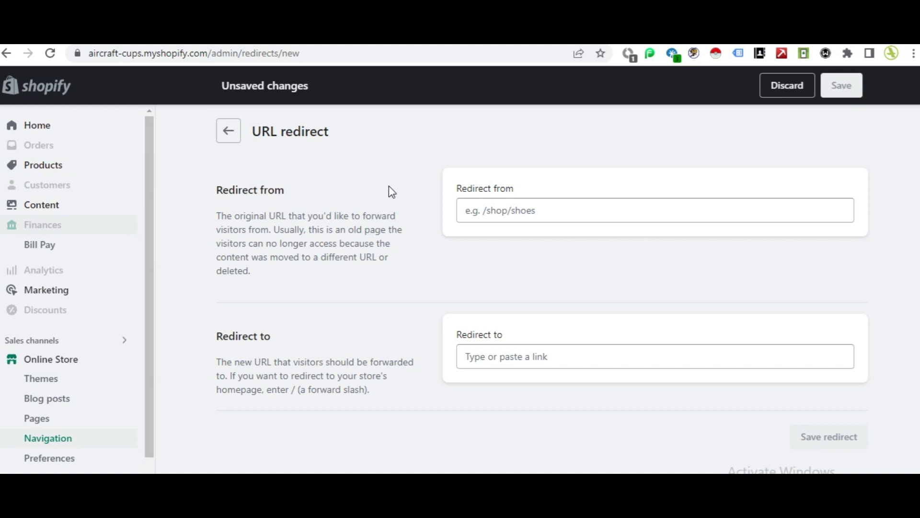
Step: Redirect /en-gb/products/agusta-a109a-mug to the homepage / and return to the redirects list
click(488, 206)
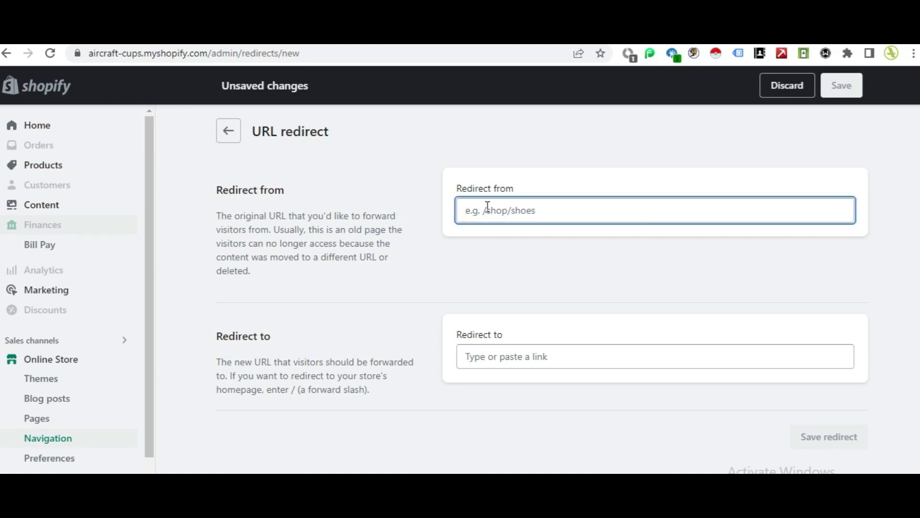
text(https://aeromugs.com/en-gb/products/agusta-a109a-mug)
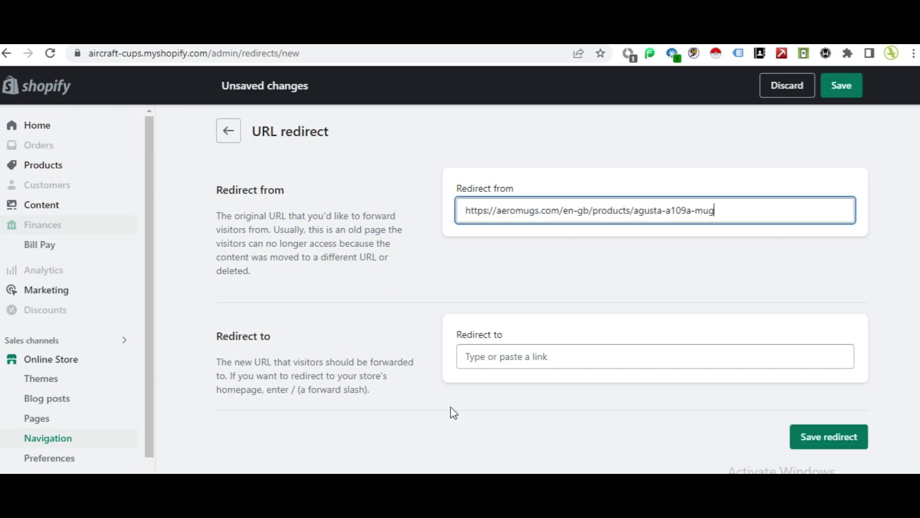
click(489, 355)
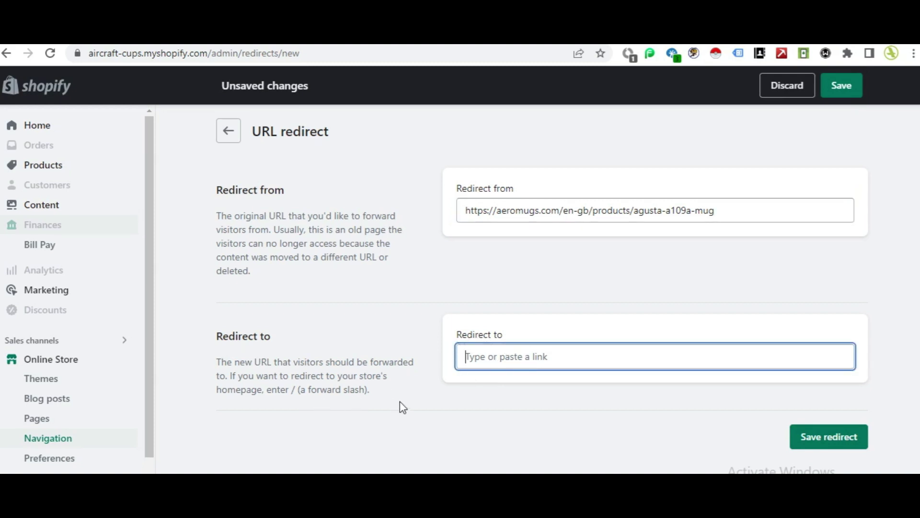
text(/)
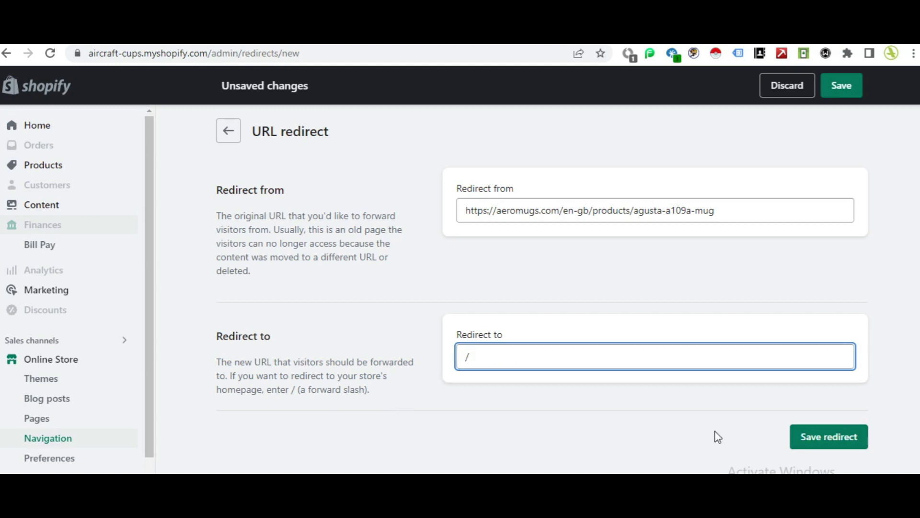
click(822, 435)
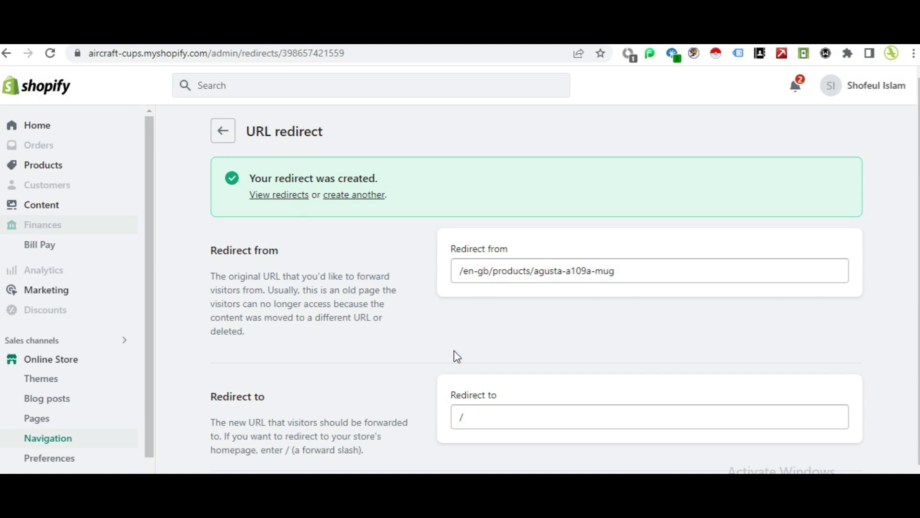
click(226, 133)
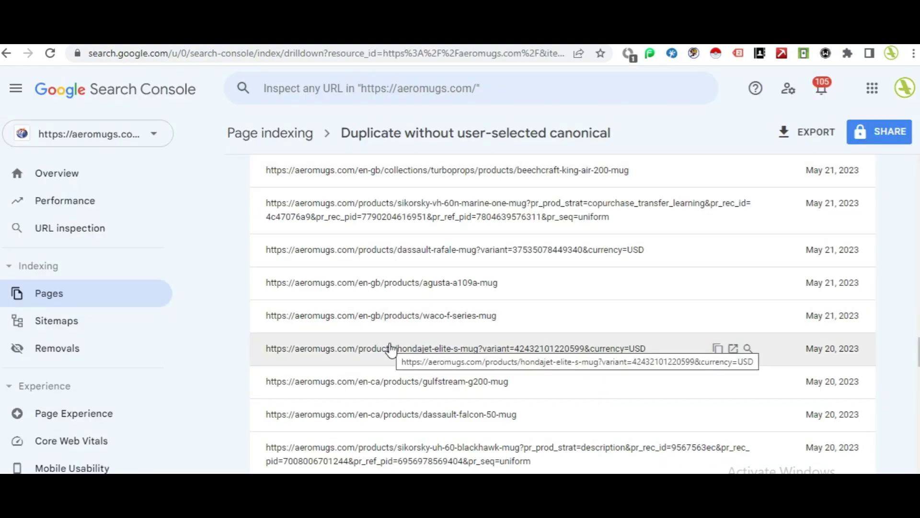
Step: Copy the north-american-t-28-trojan-mug example URL from the Examples table
scroll(391, 350, up, 1)
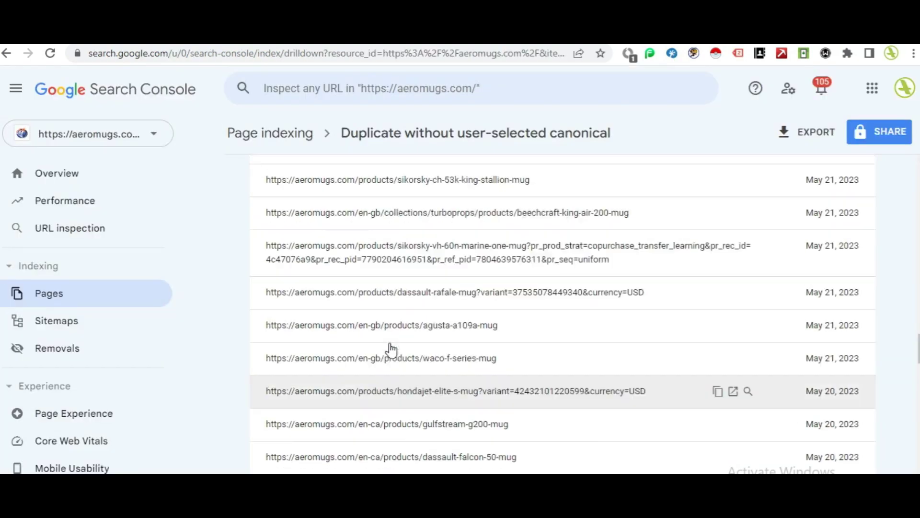
scroll(391, 350, up, 15)
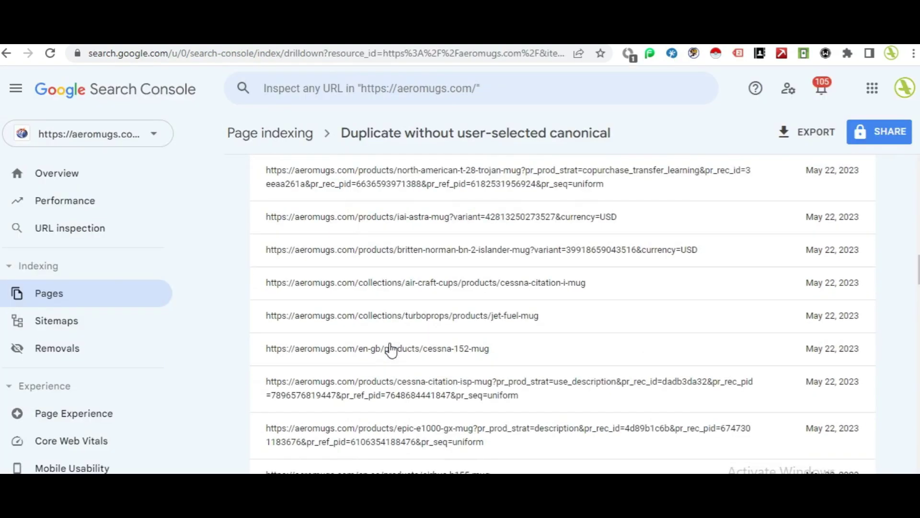
scroll(390, 350, down, 2)
scroll(390, 350, up, 10)
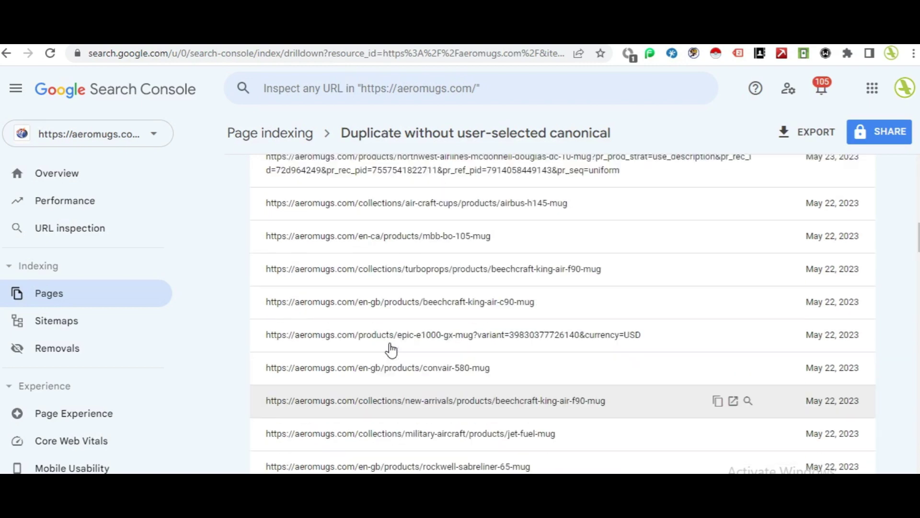
scroll(391, 349, up, 8)
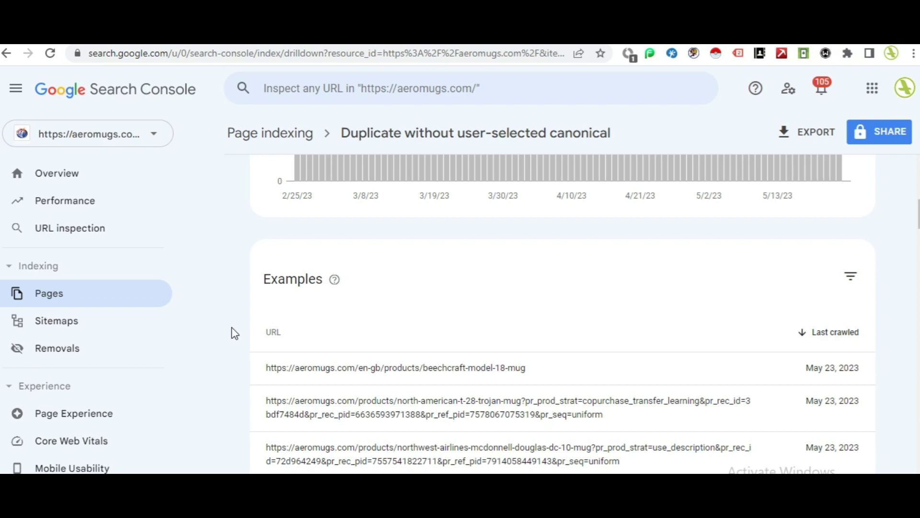
scroll(234, 333, down, 3)
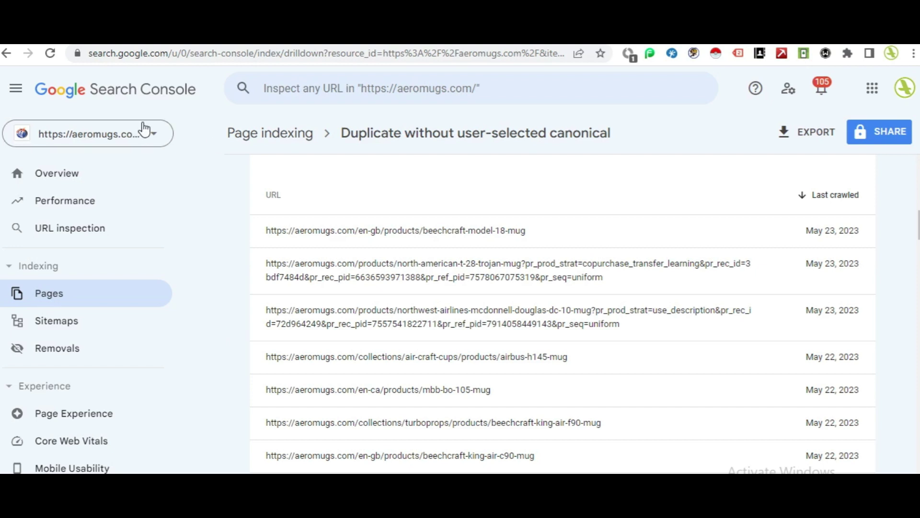
scroll(235, 335, down, 1)
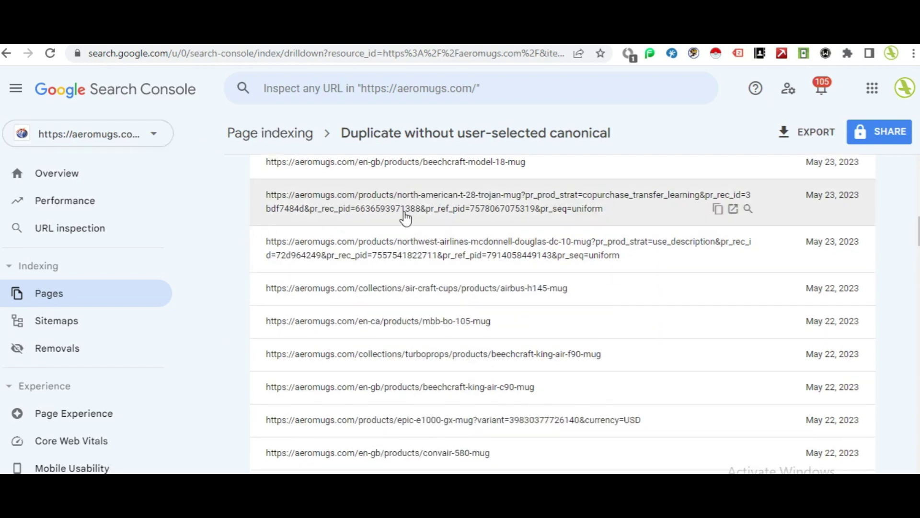
scroll(246, 336, down, 5)
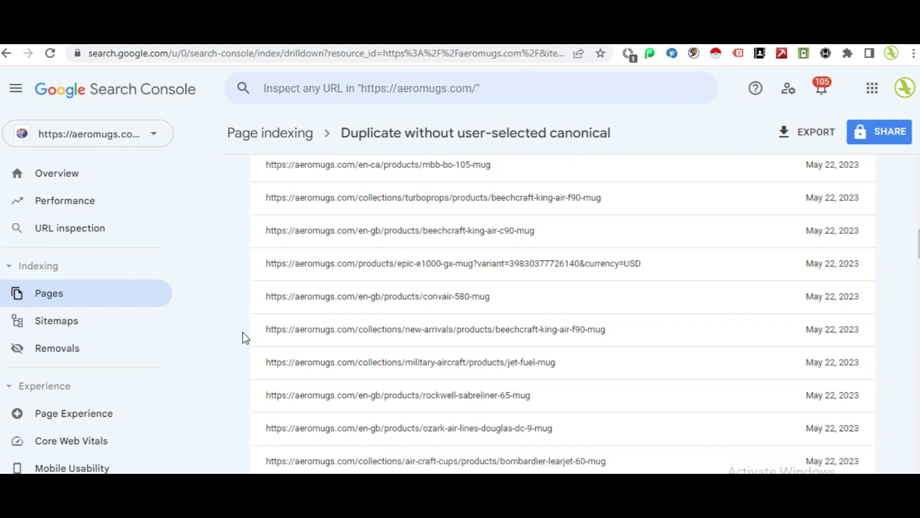
scroll(243, 332, down, 1)
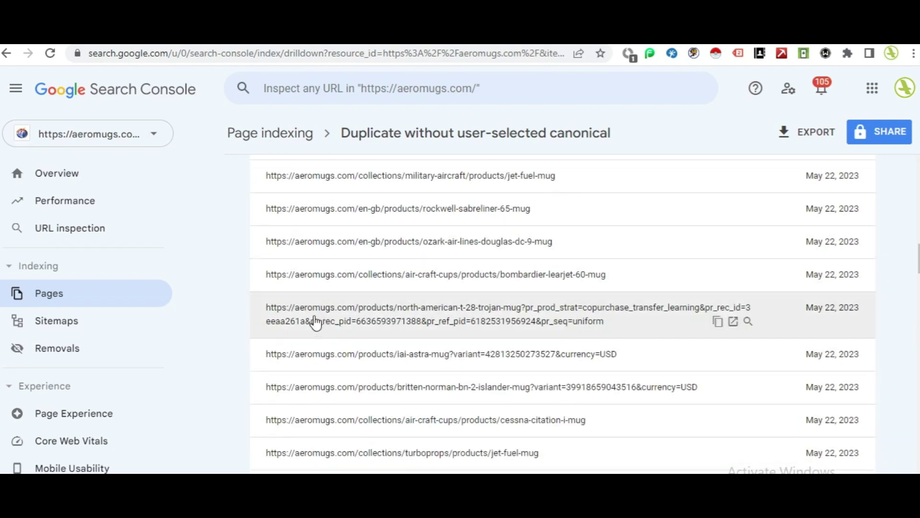
click(718, 324)
click(58, 357)
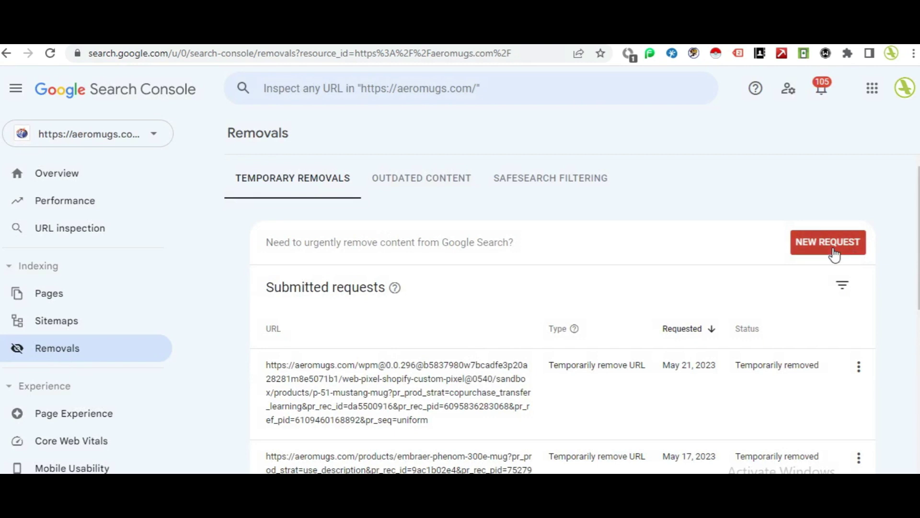
Step: Submit a temporary removal request for all URLs with the trojan-mug URL prefix
click(834, 254)
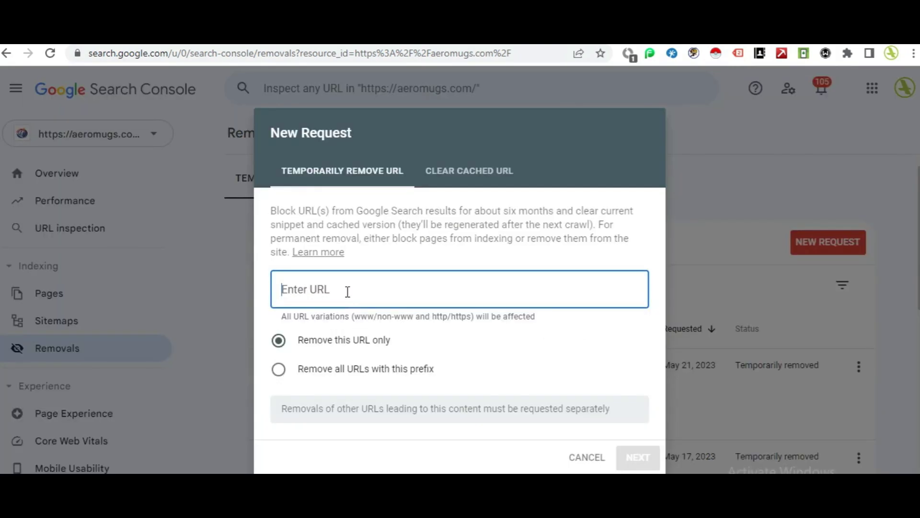
key(ctrl+v)
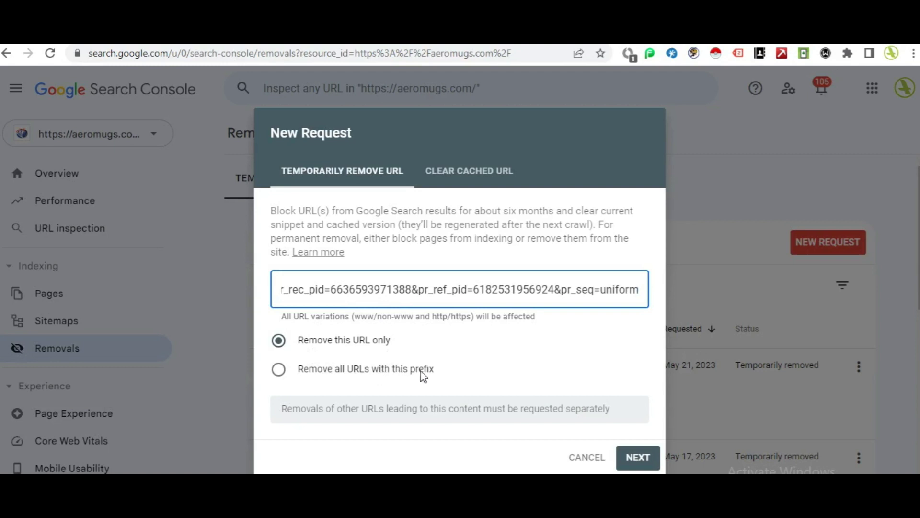
click(280, 370)
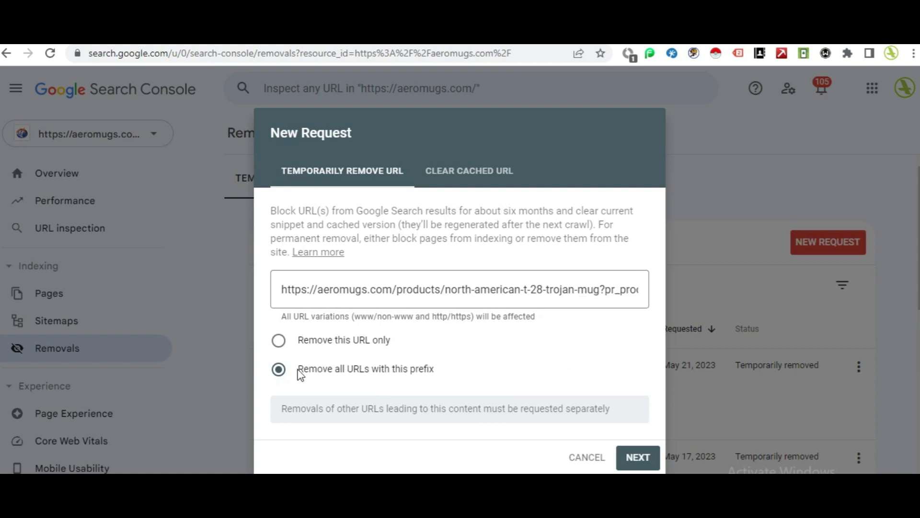
click(640, 459)
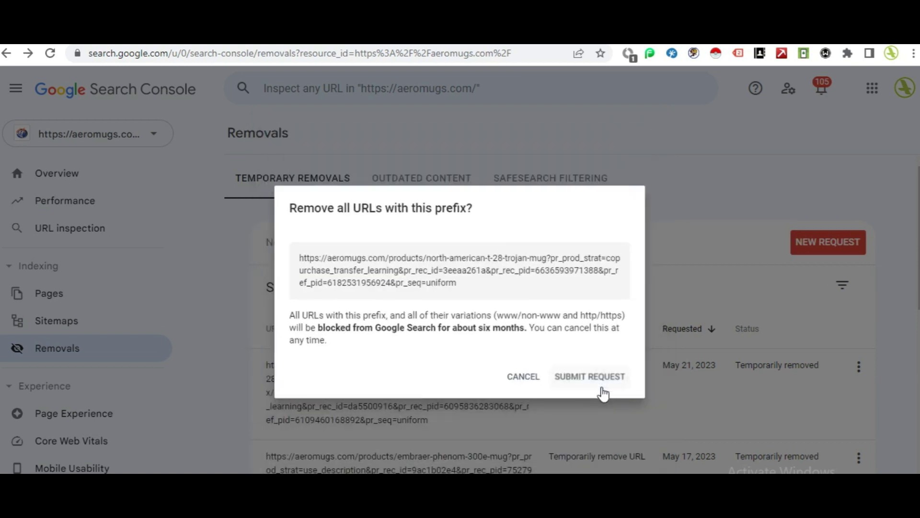
click(602, 389)
scroll(503, 254, down, 2)
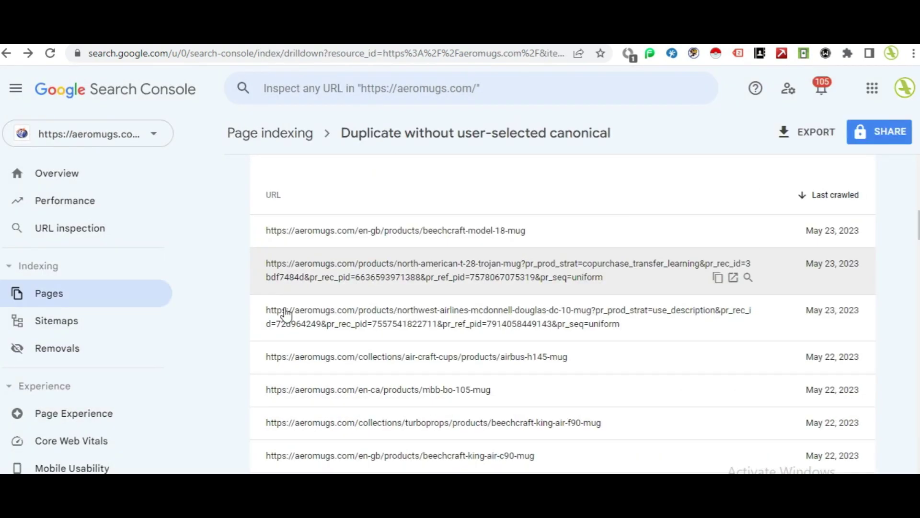
scroll(286, 314, up, 3)
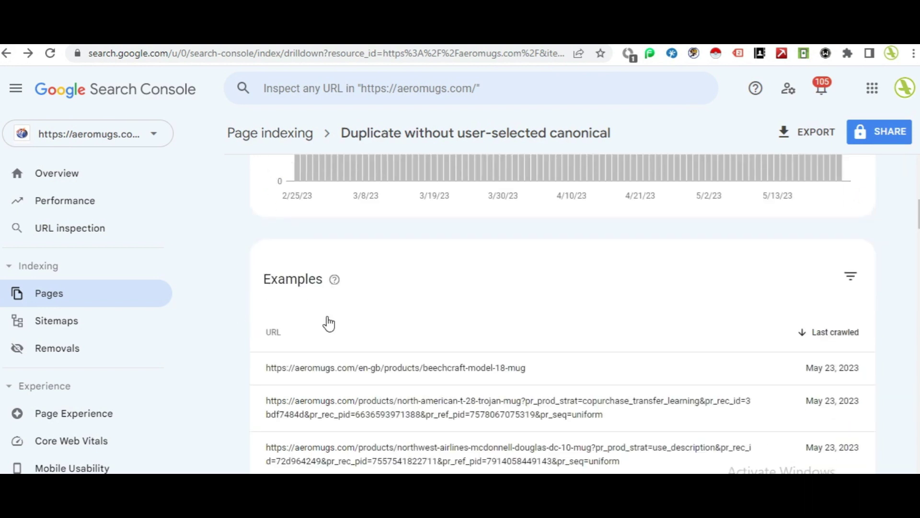
Step: Start validating the Duplicate without user-selected canonical fix covering 1.75K pages
scroll(508, 266, down, 1)
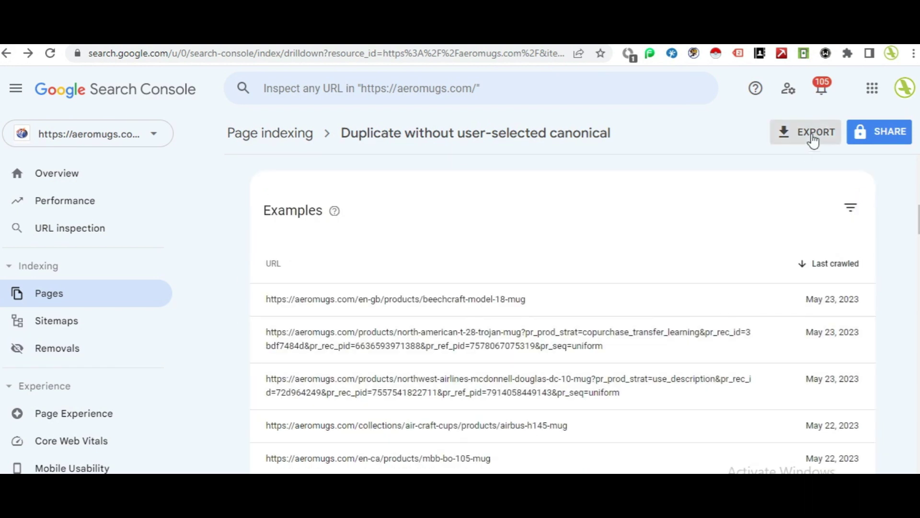
scroll(594, 244, down, 5)
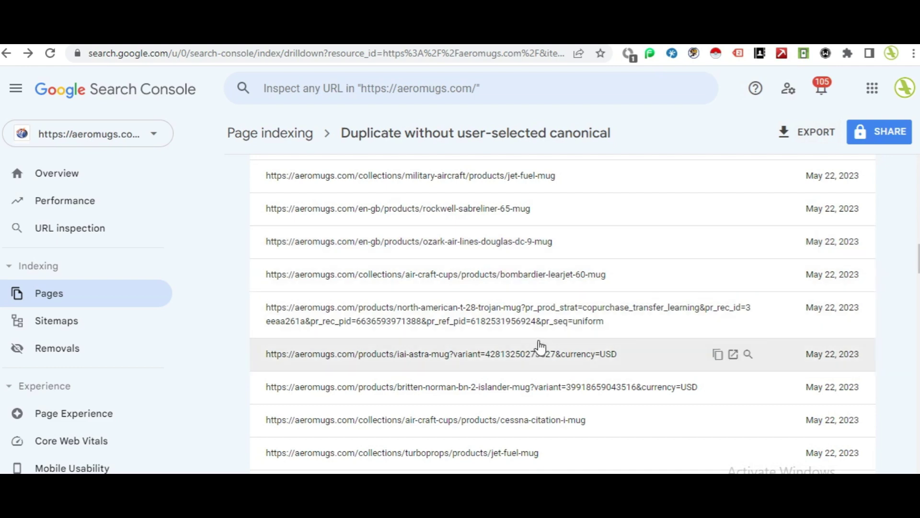
scroll(539, 346, down, 4)
scroll(540, 346, down, 10)
scroll(540, 346, up, 15)
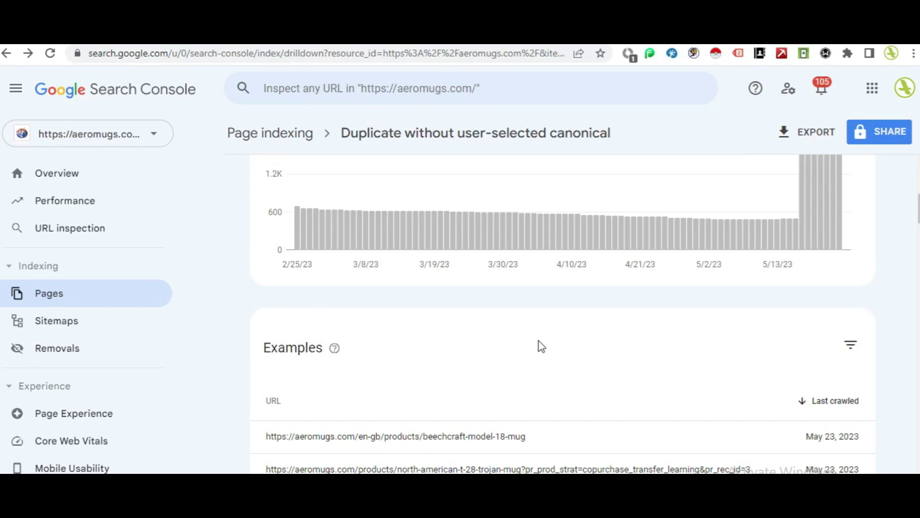
scroll(542, 346, down, 10)
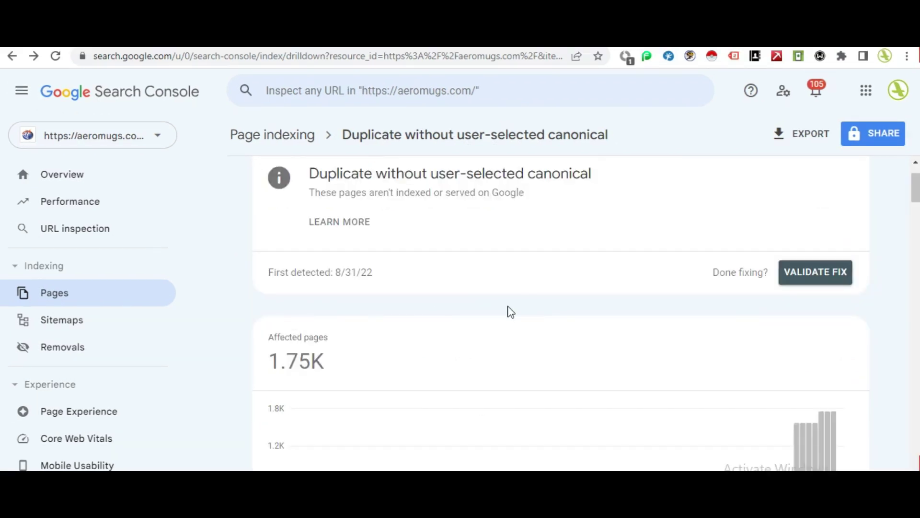
click(814, 274)
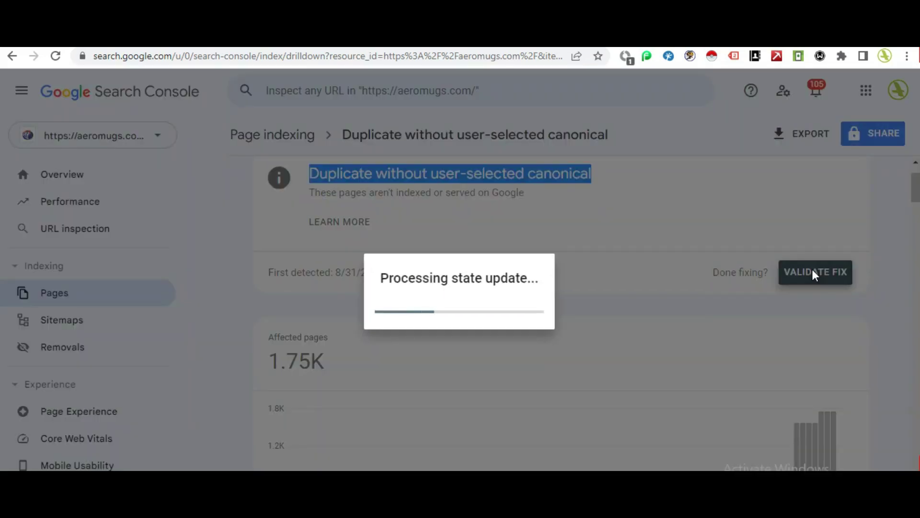